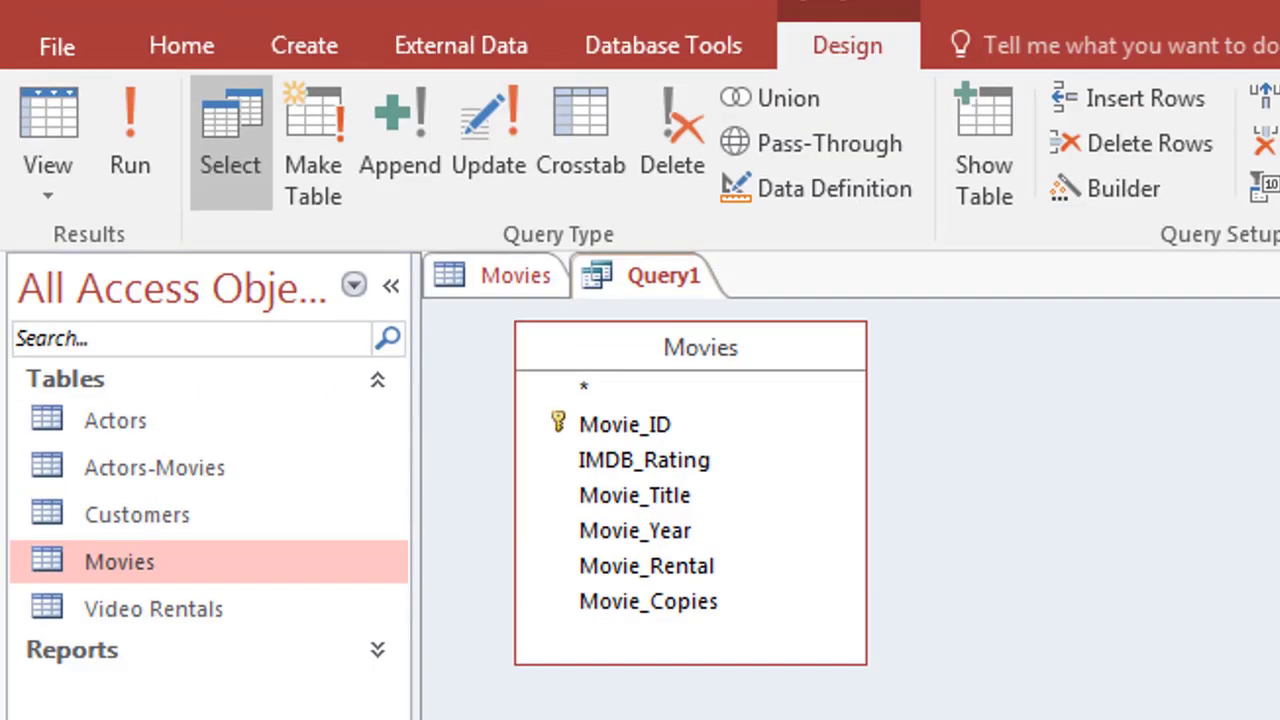
pyautogui.click(131, 120)
pyautogui.doubleClick(724, 260)
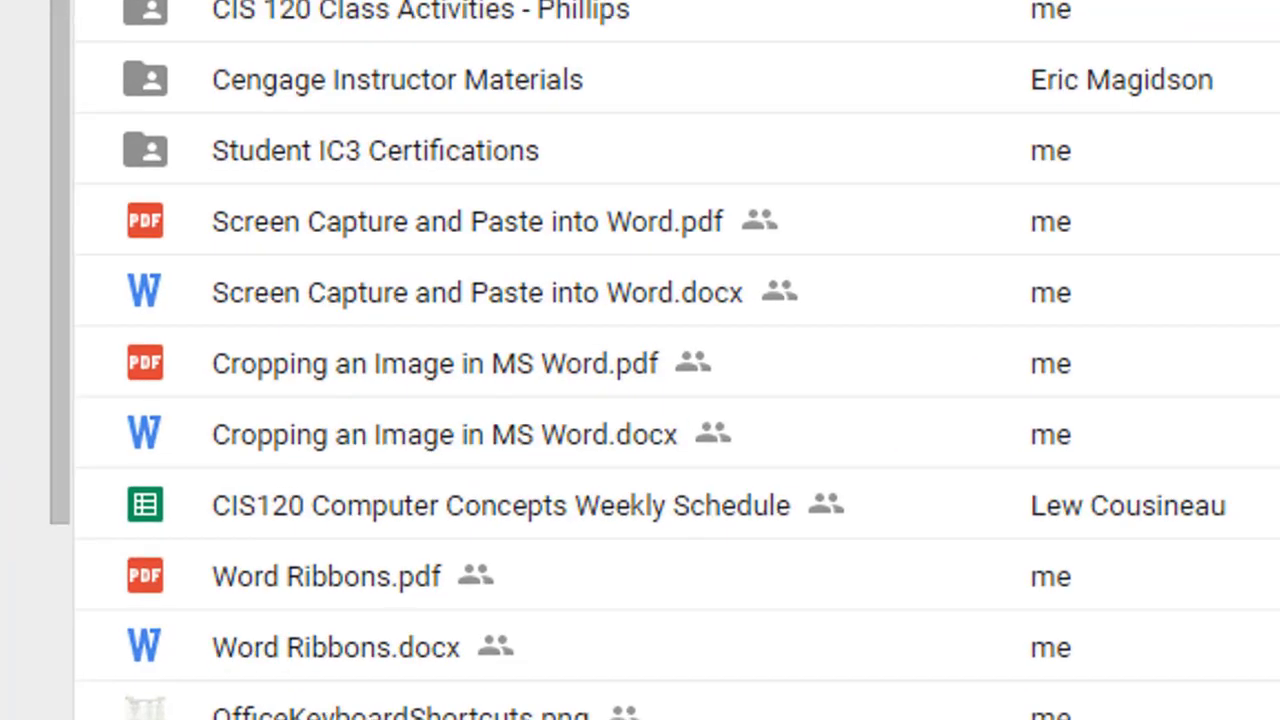
pyautogui.click(488, 282)
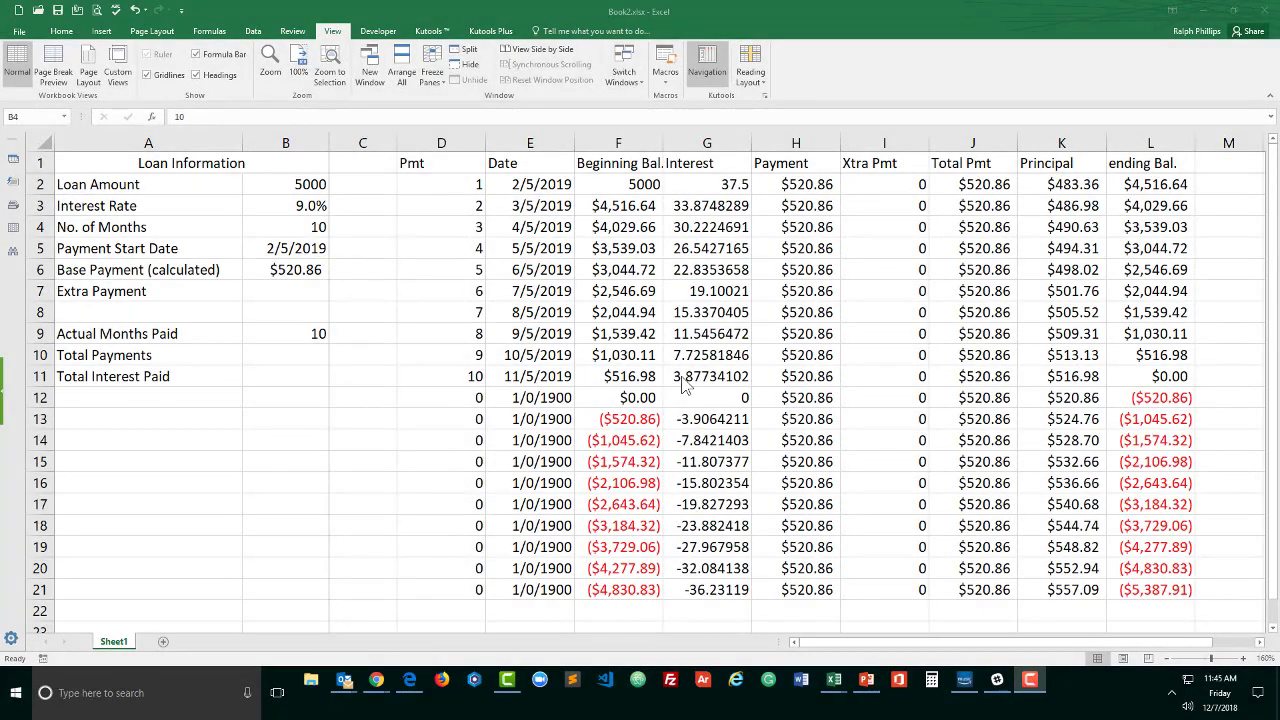
# Examine the IF formulas in the Pmt and Date cells of row 12, D12 and E12
pyautogui.click(477, 398)
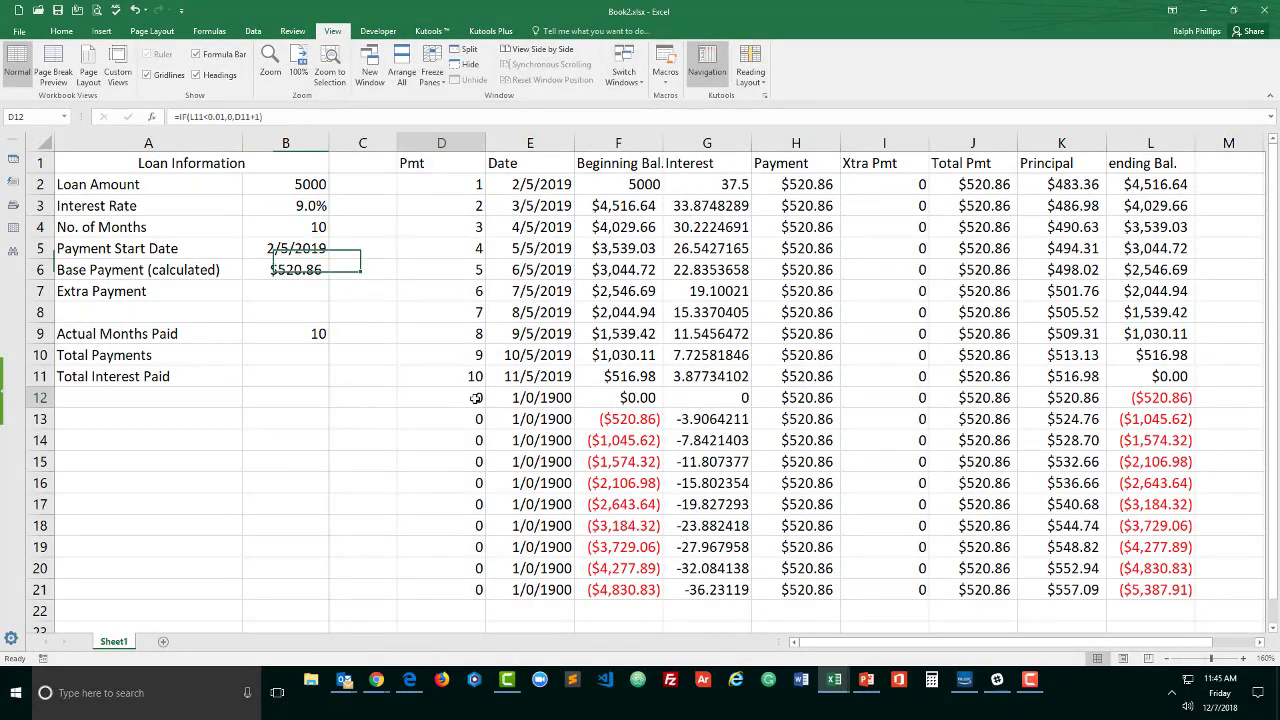
pyautogui.doubleClick(477, 398)
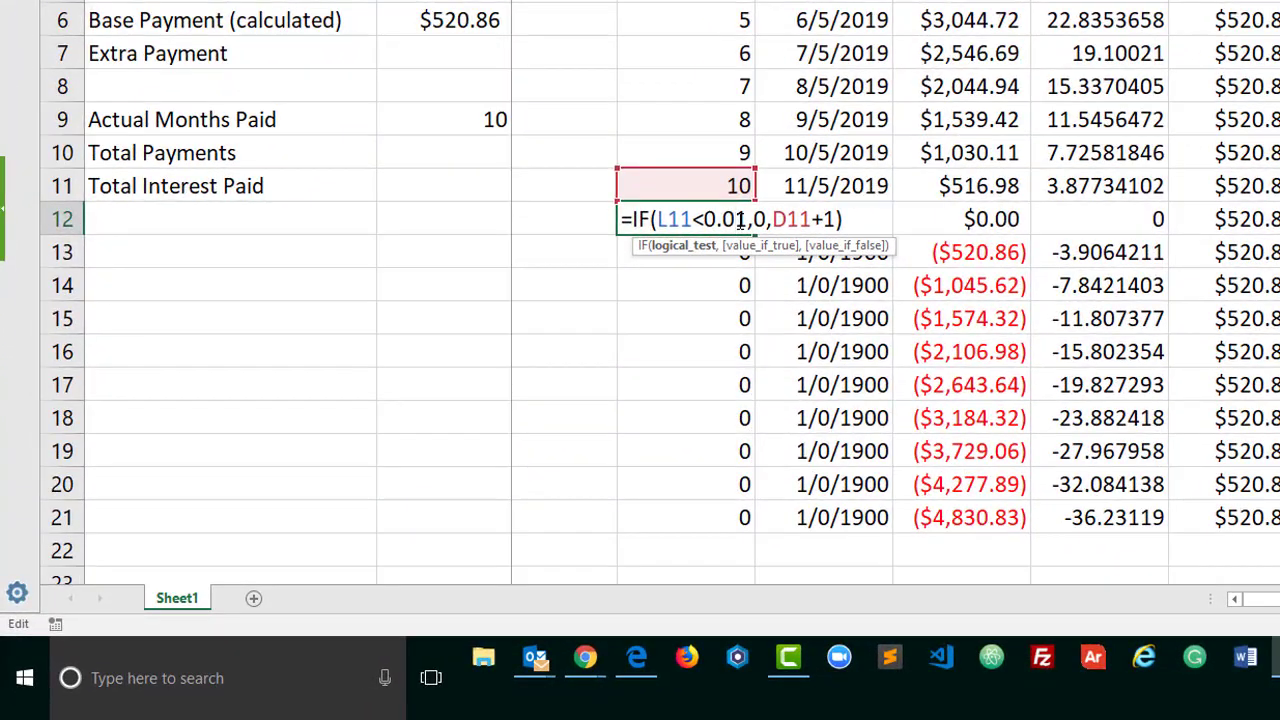
pyautogui.press('Return')
pyautogui.doubleClick(806, 219)
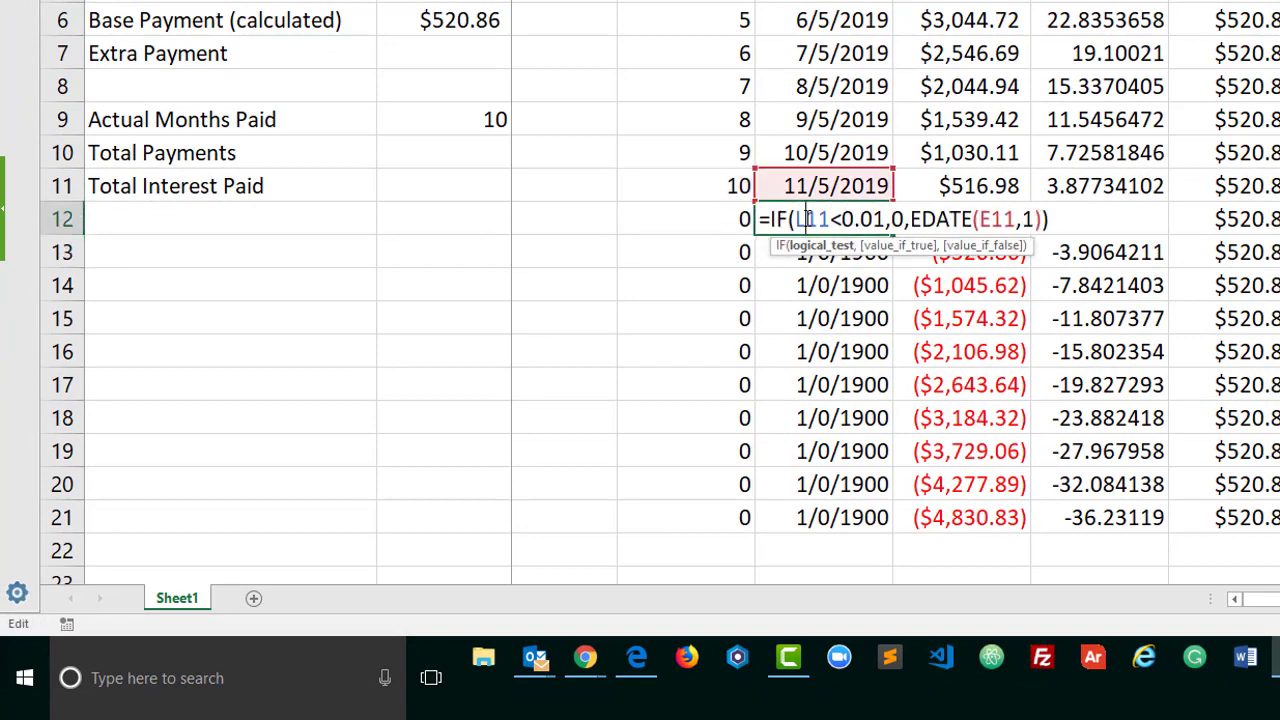
pyautogui.press('Return')
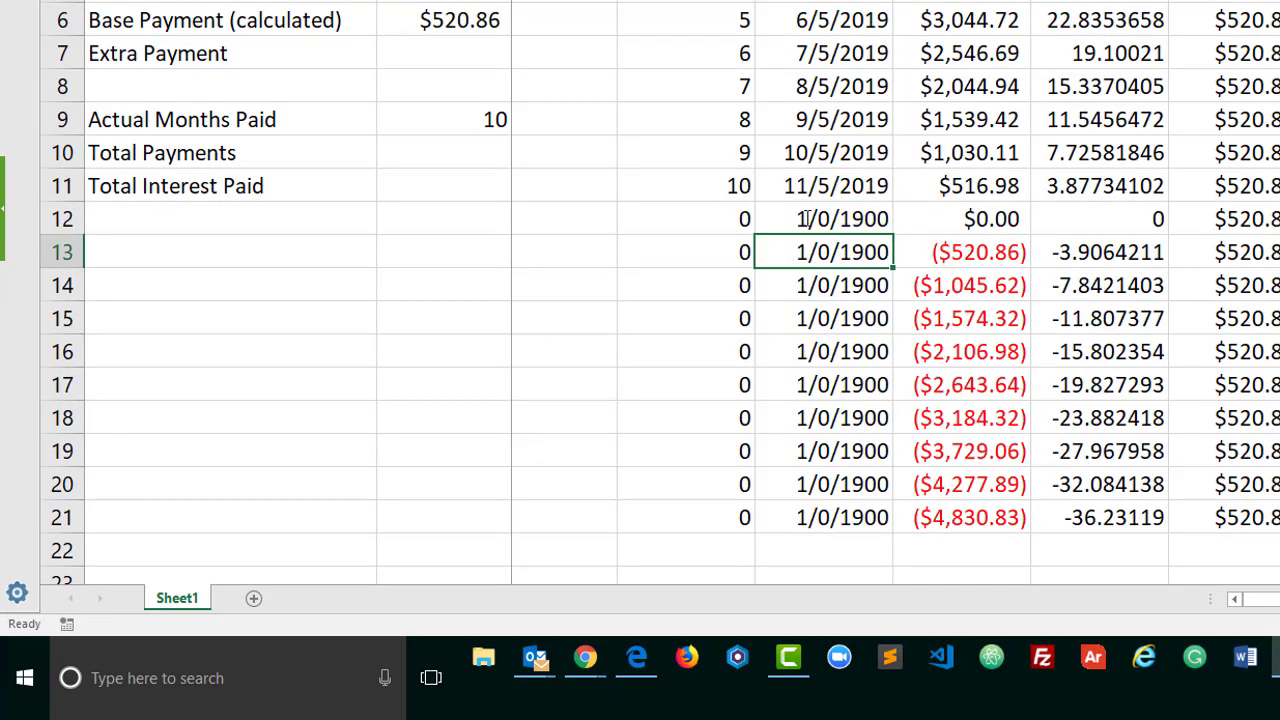
pyautogui.moveTo(755, 219); pyautogui.dragTo(798, 221)
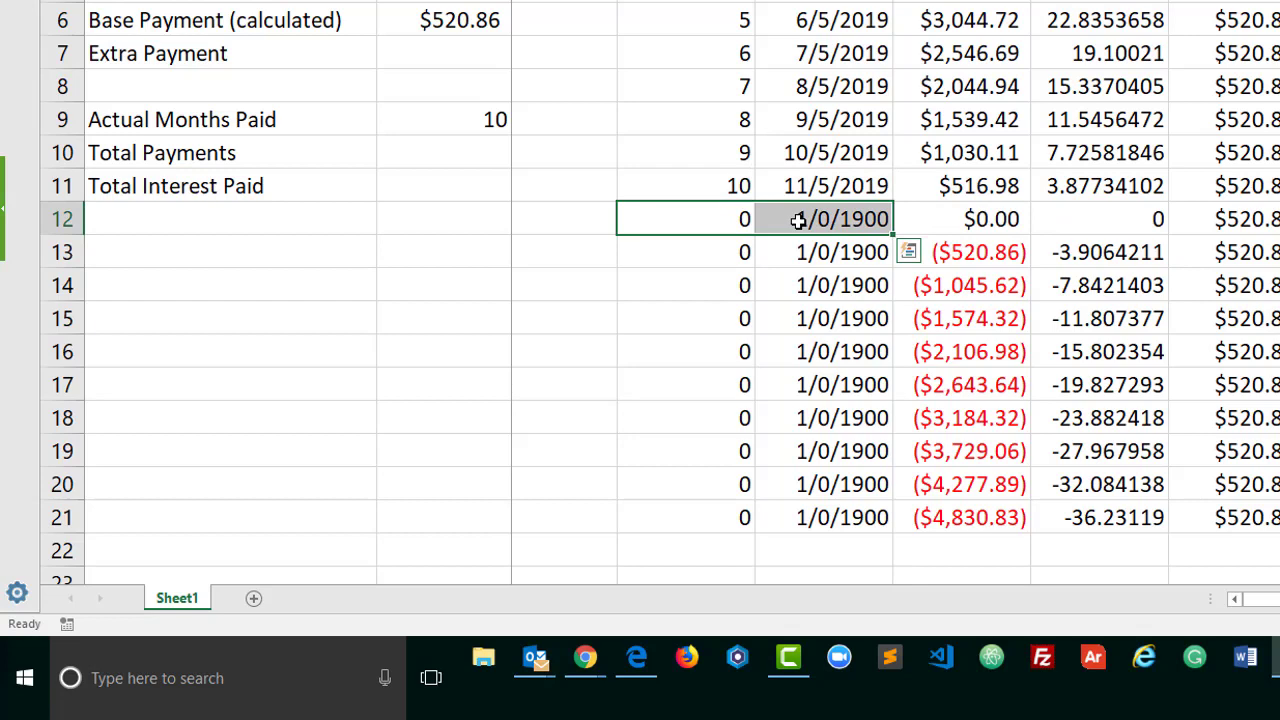
# Review the last payment row, row 11, and the Beginning Bal. values from F12 downwards
pyautogui.click(1279, 186)
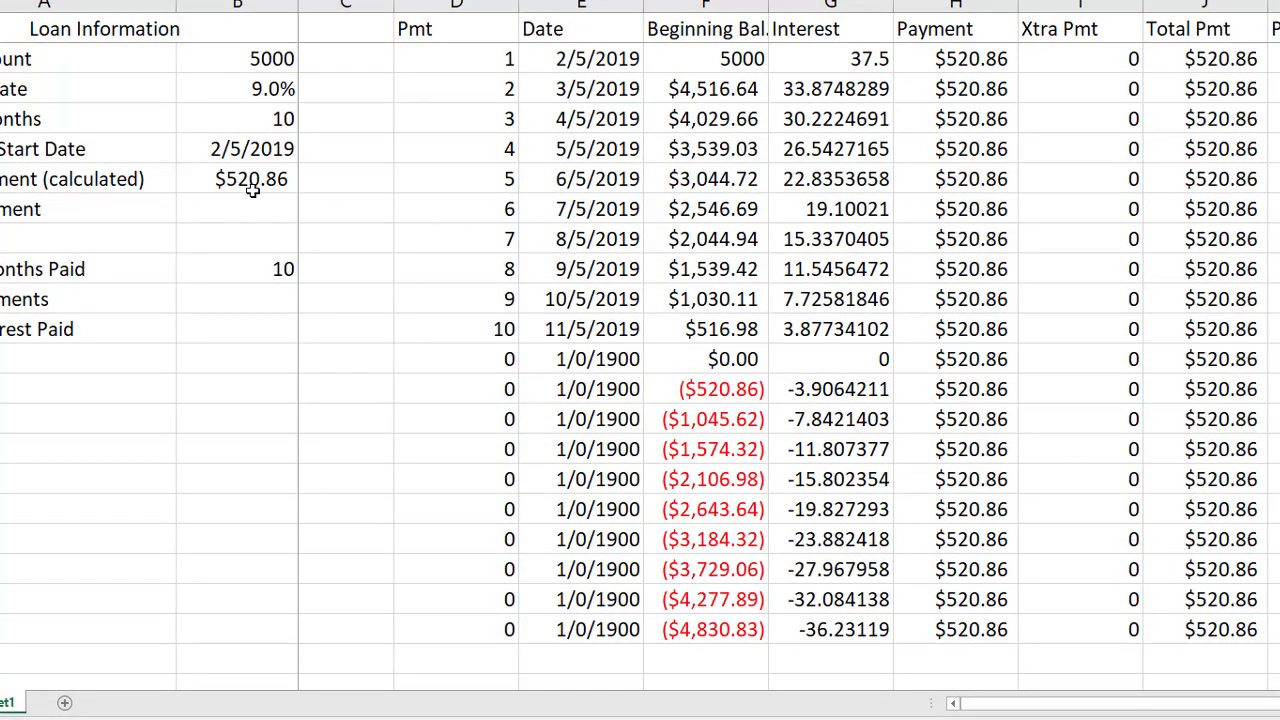
pyautogui.moveTo(490, 330); pyautogui.dragTo(1275, 330)
pyautogui.click(1205, 309)
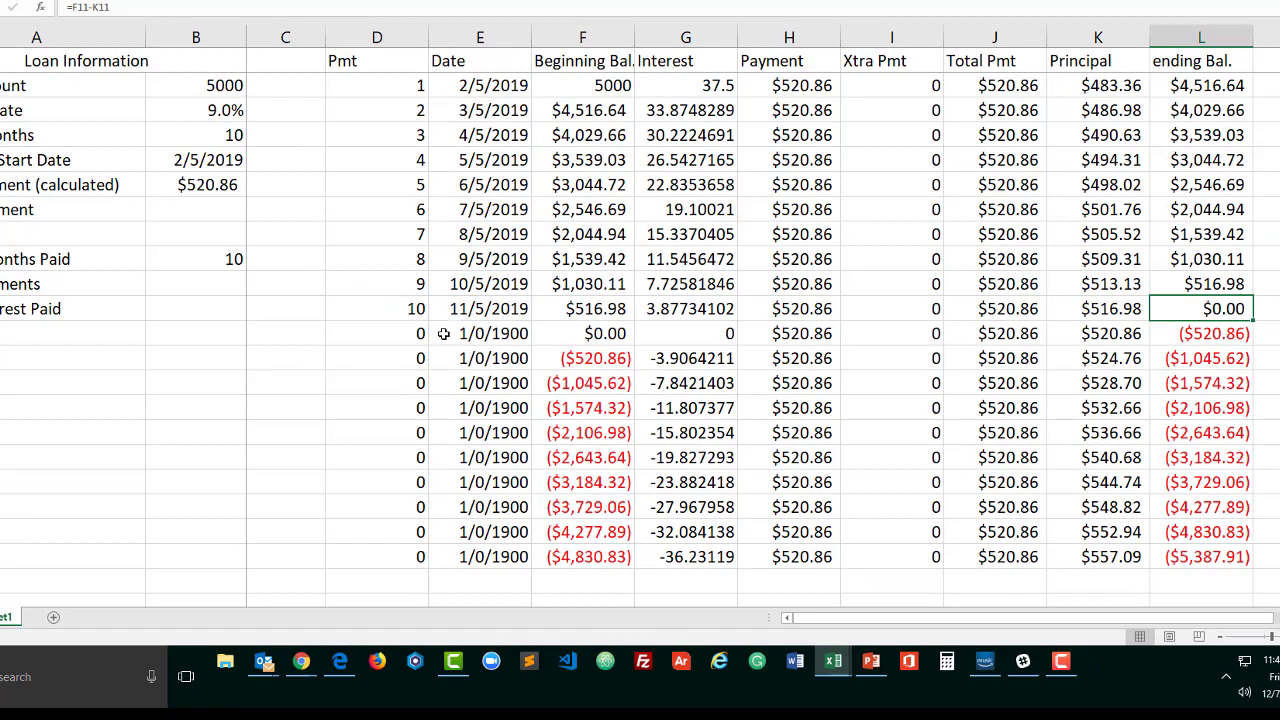
pyautogui.click(574, 337)
pyautogui.moveTo(575, 383); pyautogui.dragTo(572, 537)
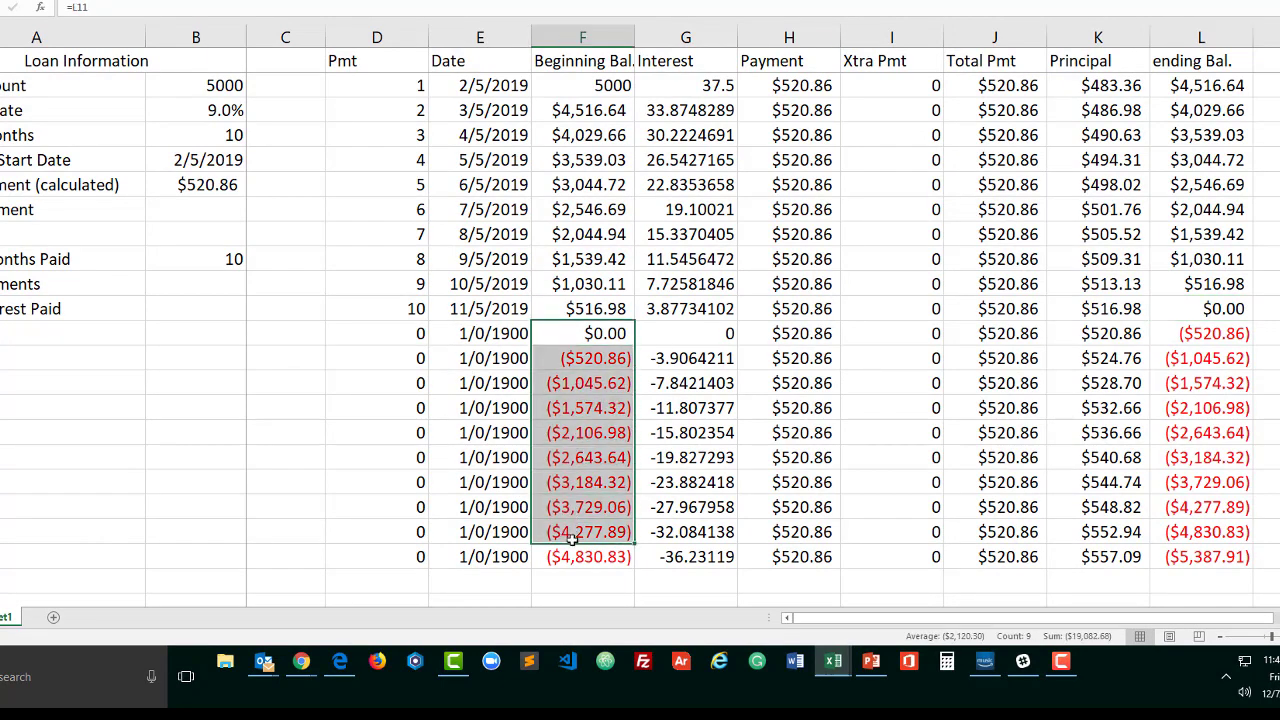
# Replace the Beginning Bal. formula in F12 with =if(L11<.01,0,L11)
pyautogui.click(584, 334)
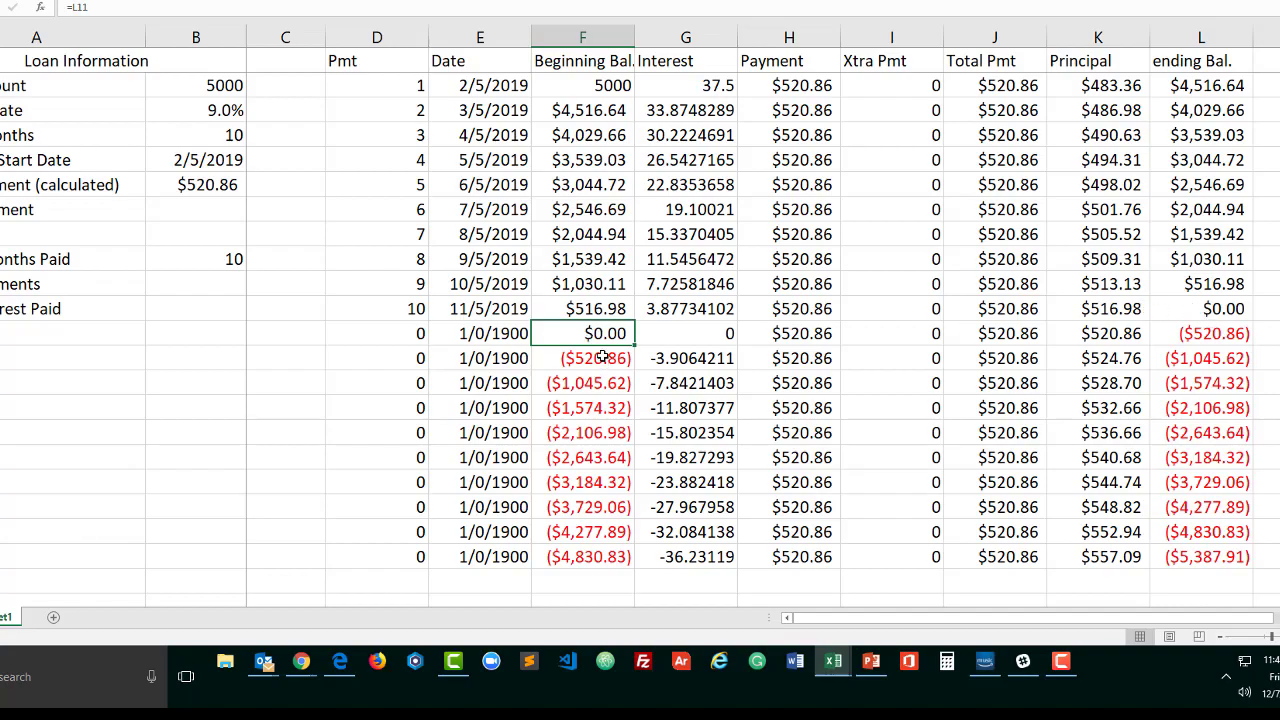
pyautogui.write('=')
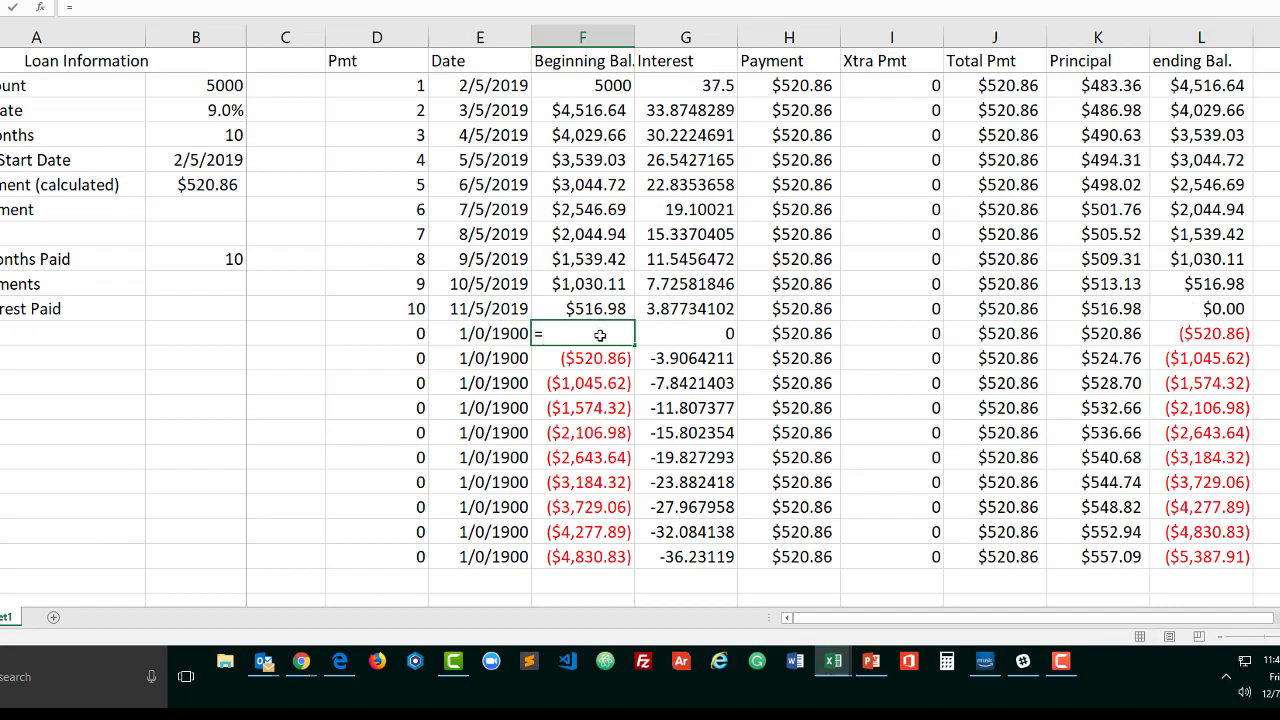
pyautogui.write('if(')
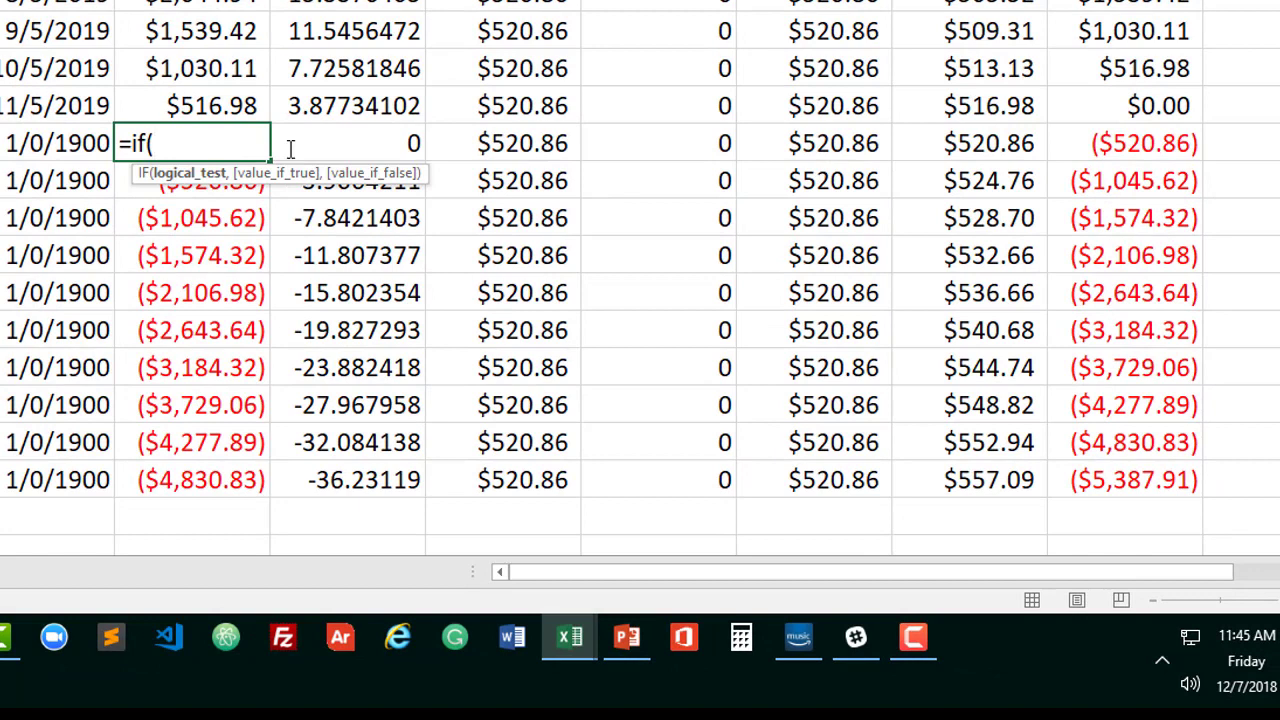
pyautogui.click(1156, 104)
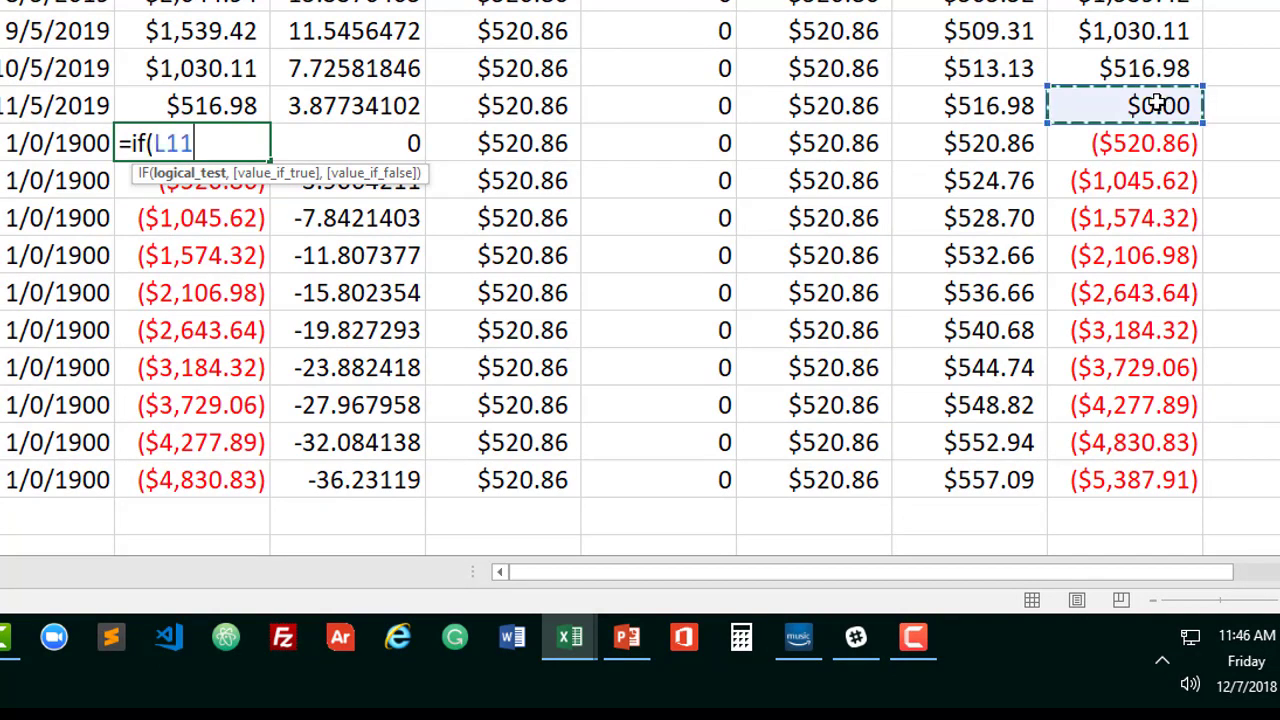
pyautogui.write('<.01')
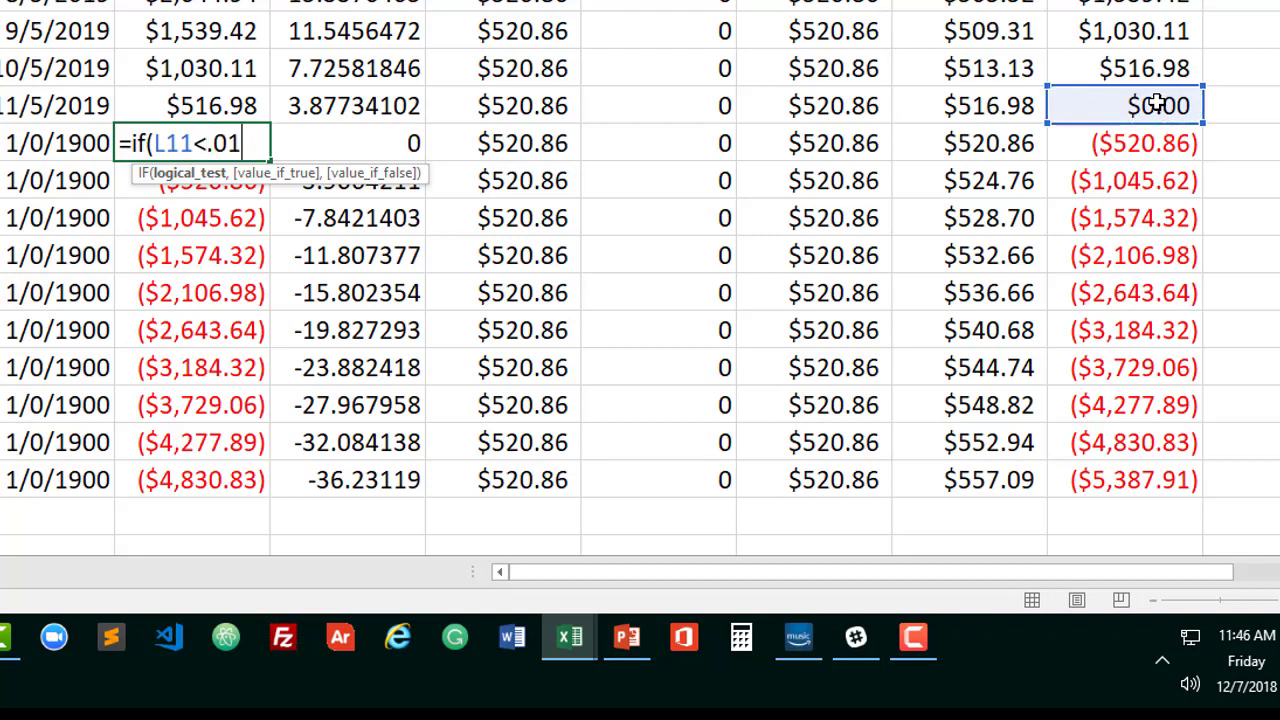
pyautogui.write(',0')
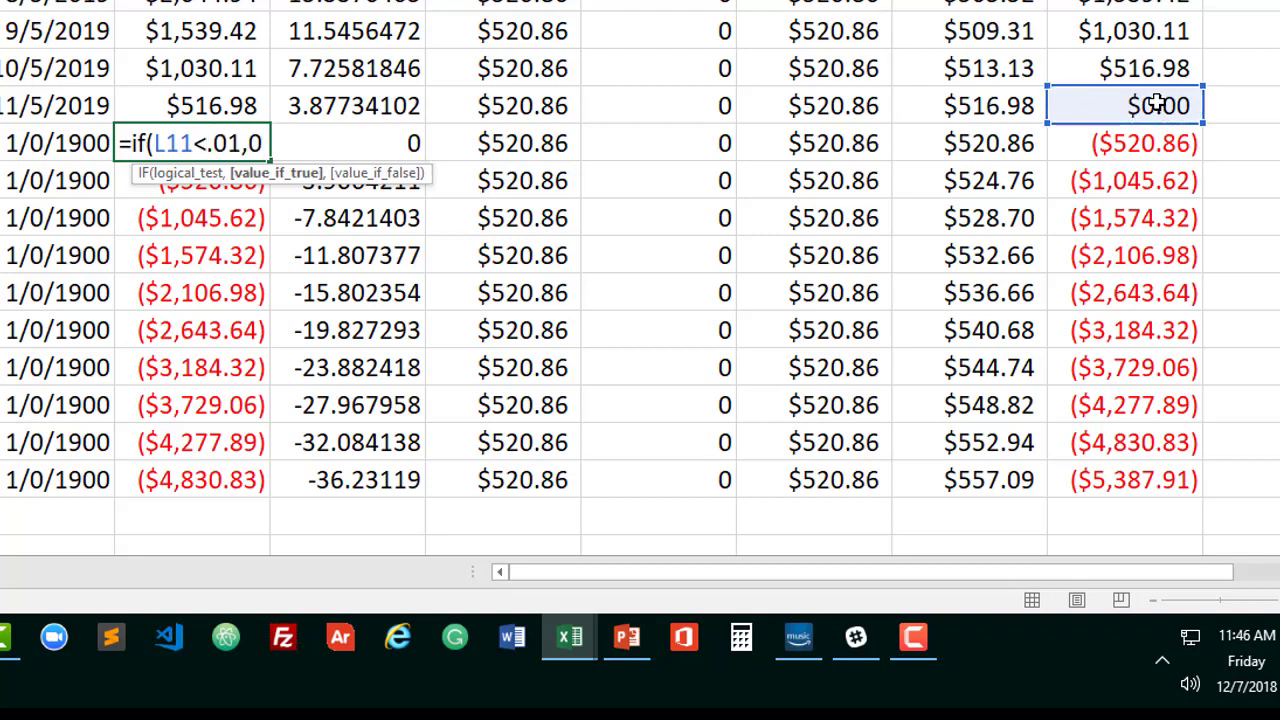
pyautogui.write(',')
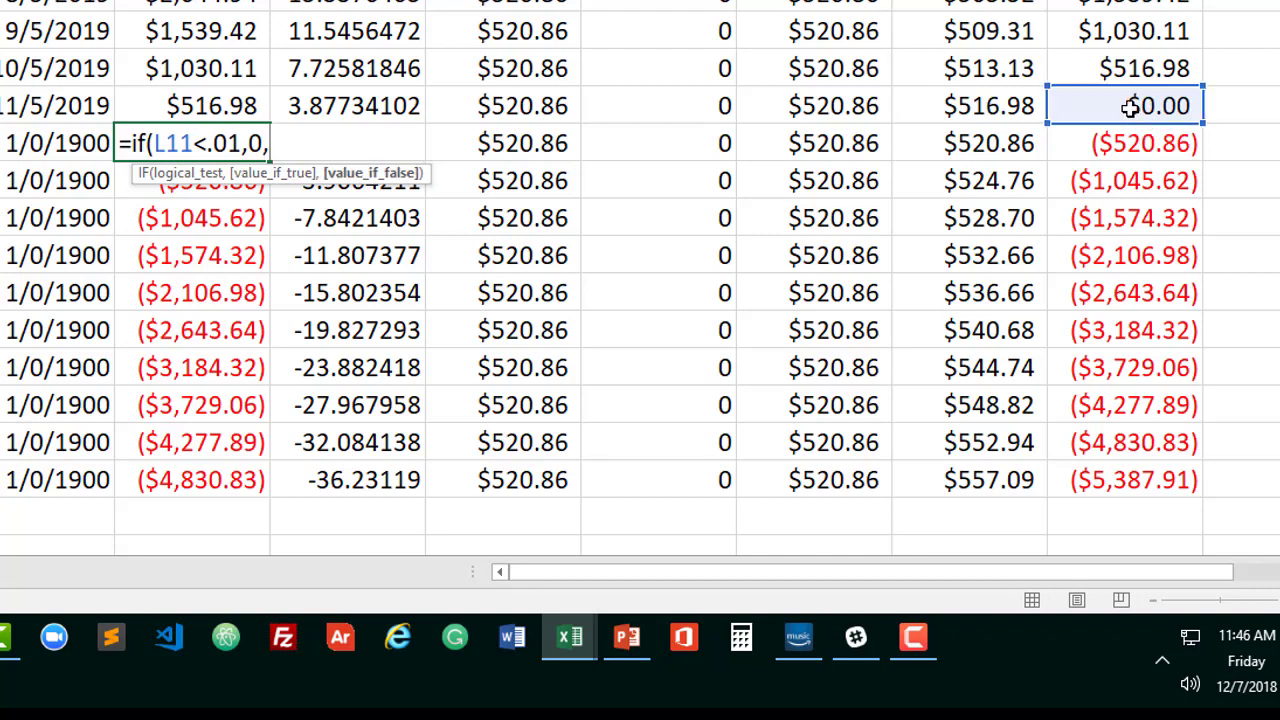
pyautogui.click(1130, 107)
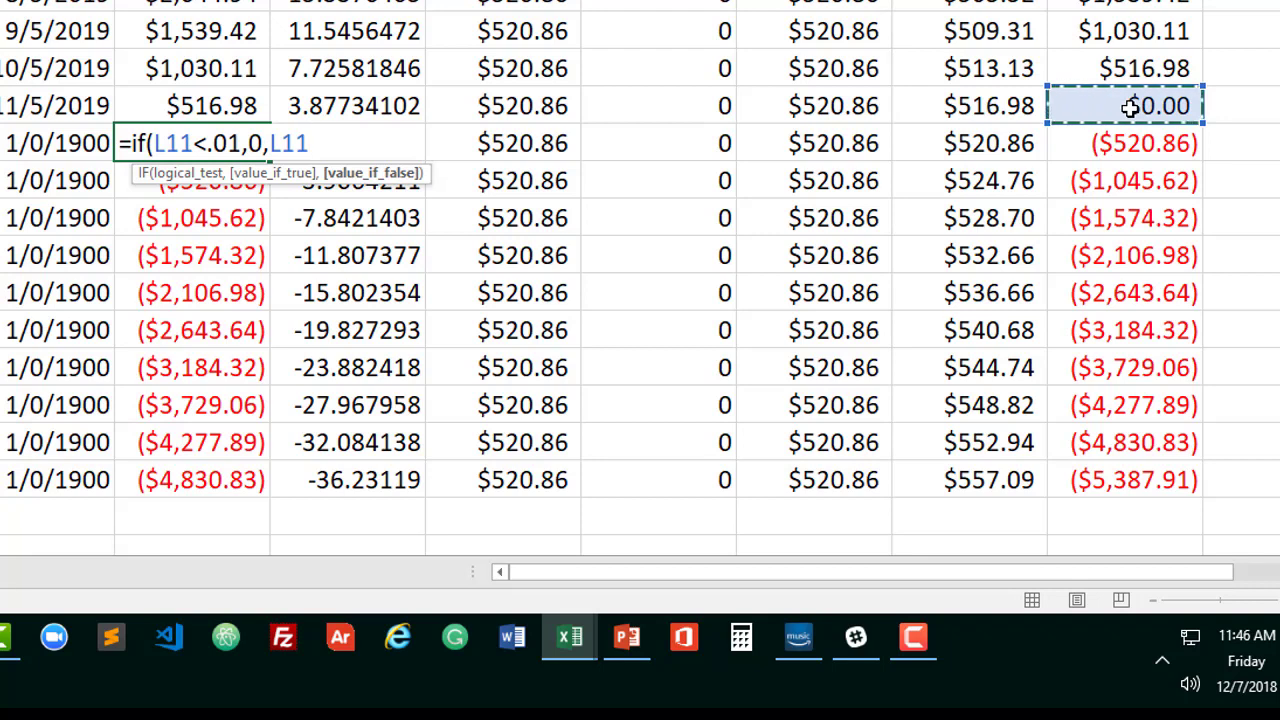
pyautogui.write(')')
pyautogui.press('Return')
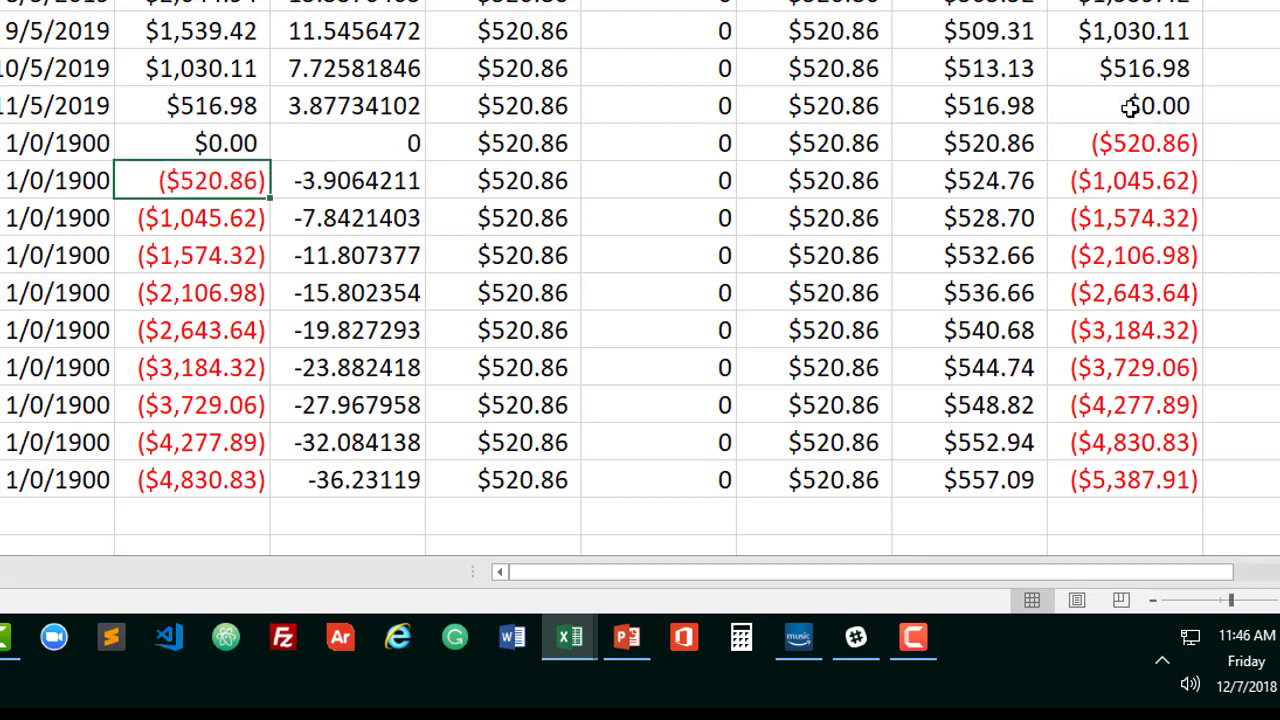
# Copy the F12 formula down through F21 and up to F3 in the Beginning Bal. column
pyautogui.click(243, 145)
pyautogui.moveTo(269, 160); pyautogui.dragTo(240, 480)
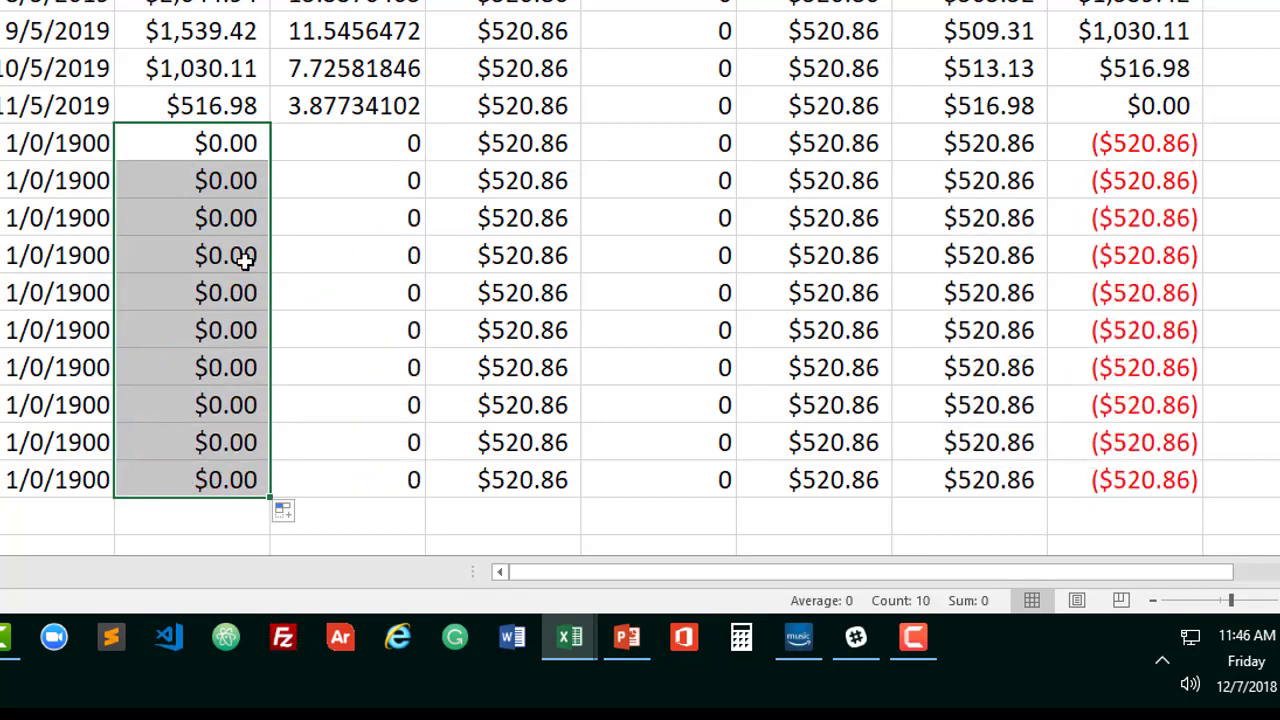
pyautogui.click(240, 150)
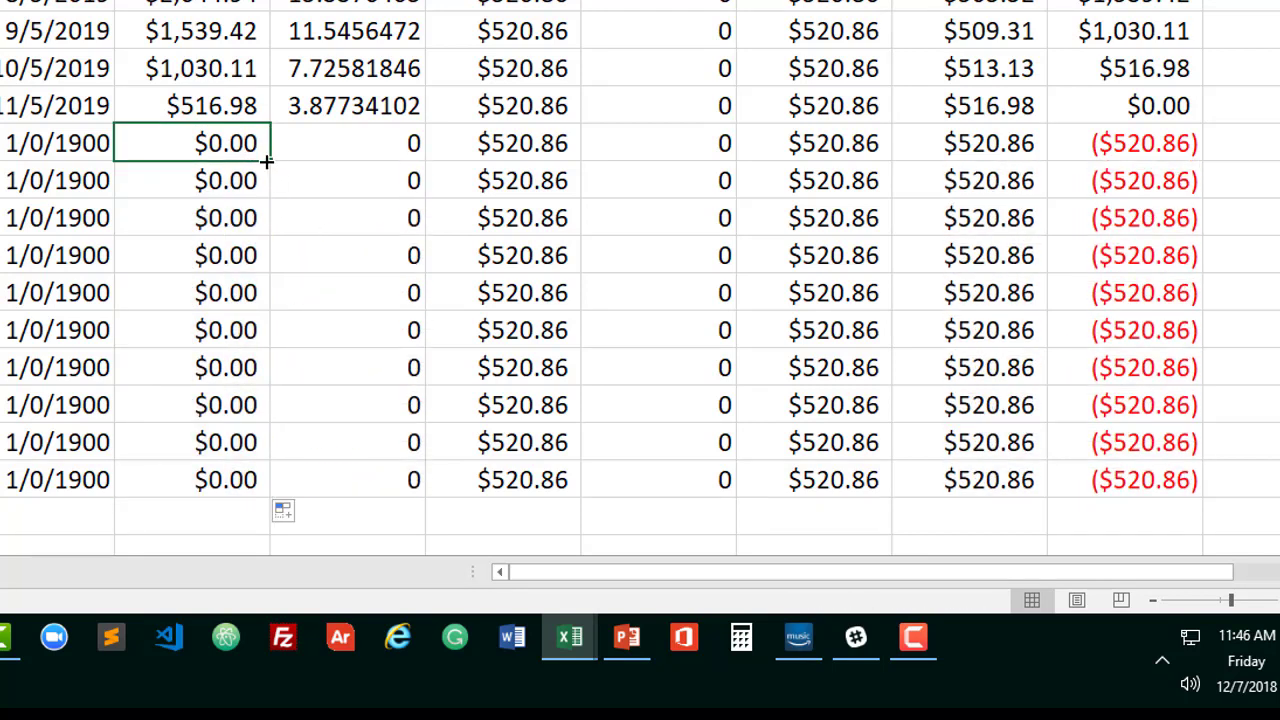
pyautogui.moveTo(274, 161); pyautogui.dragTo(268, 0)
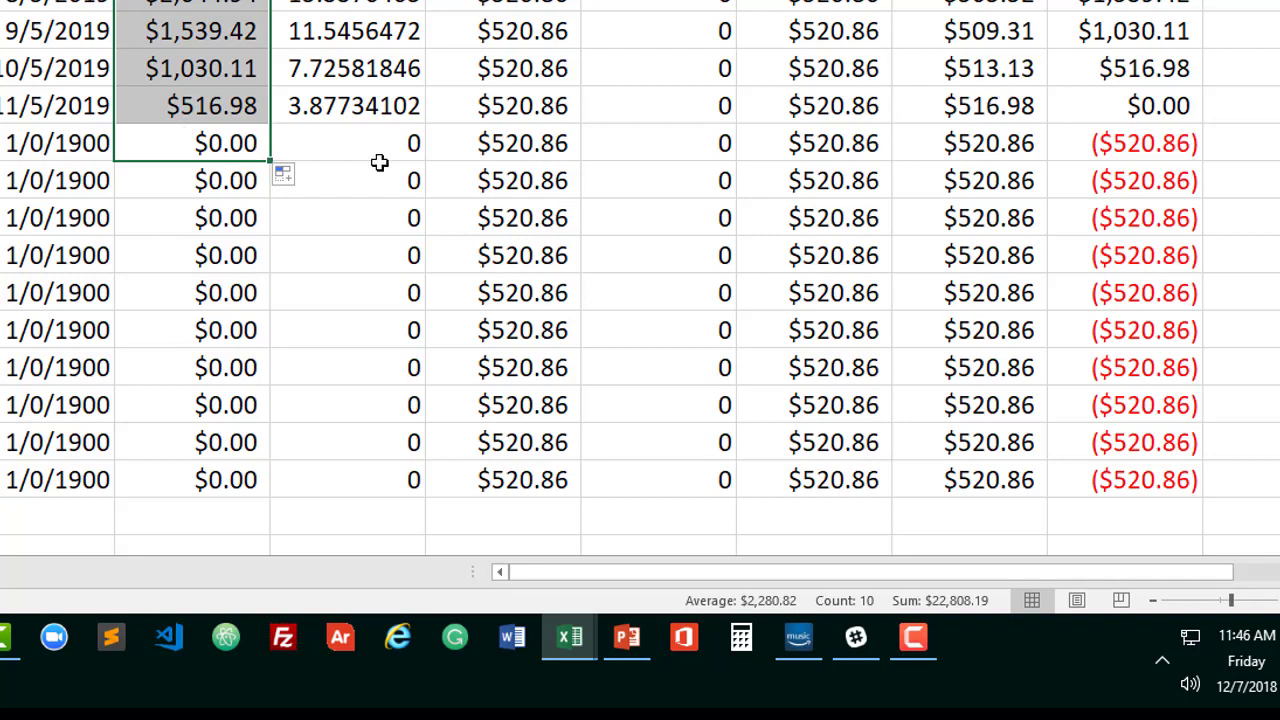
# Apply the dollar Accounting number format to F2:L21, from Beginning Bal. through ending Bal
pyautogui.moveTo(357, 143); pyautogui.dragTo(348, 474)
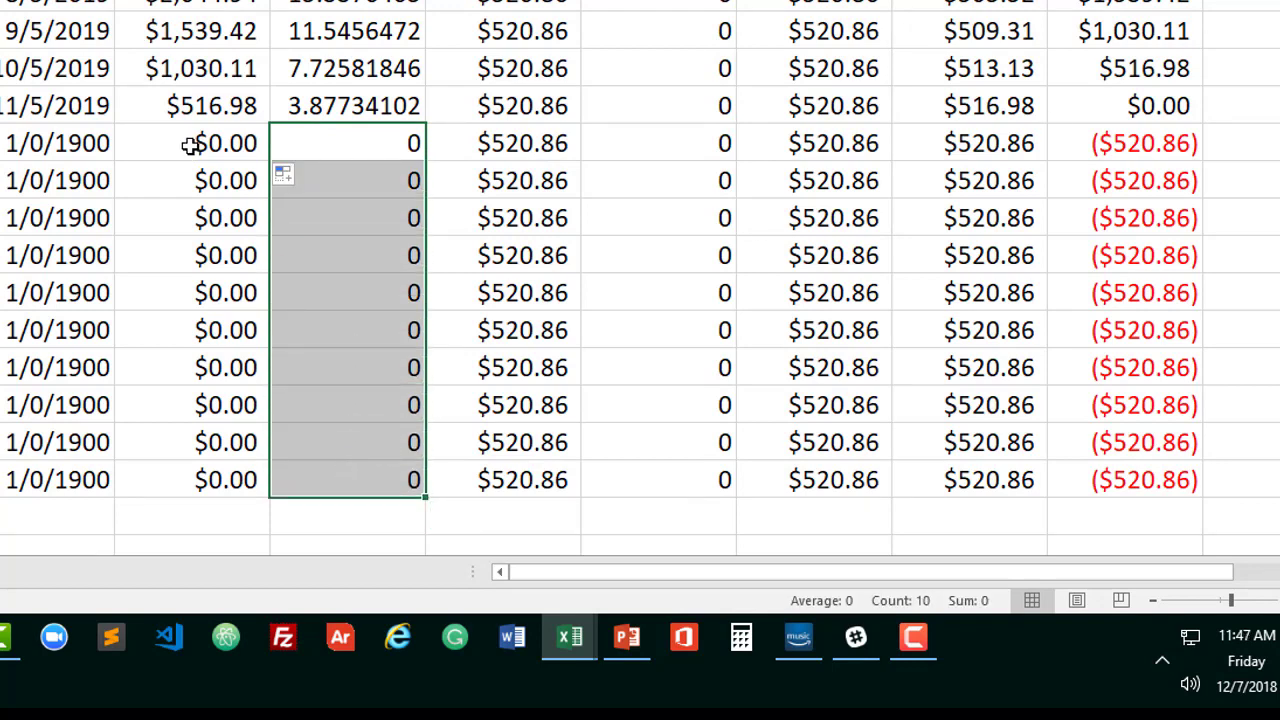
pyautogui.moveTo(192, 2); pyautogui.dragTo(1128, 467)
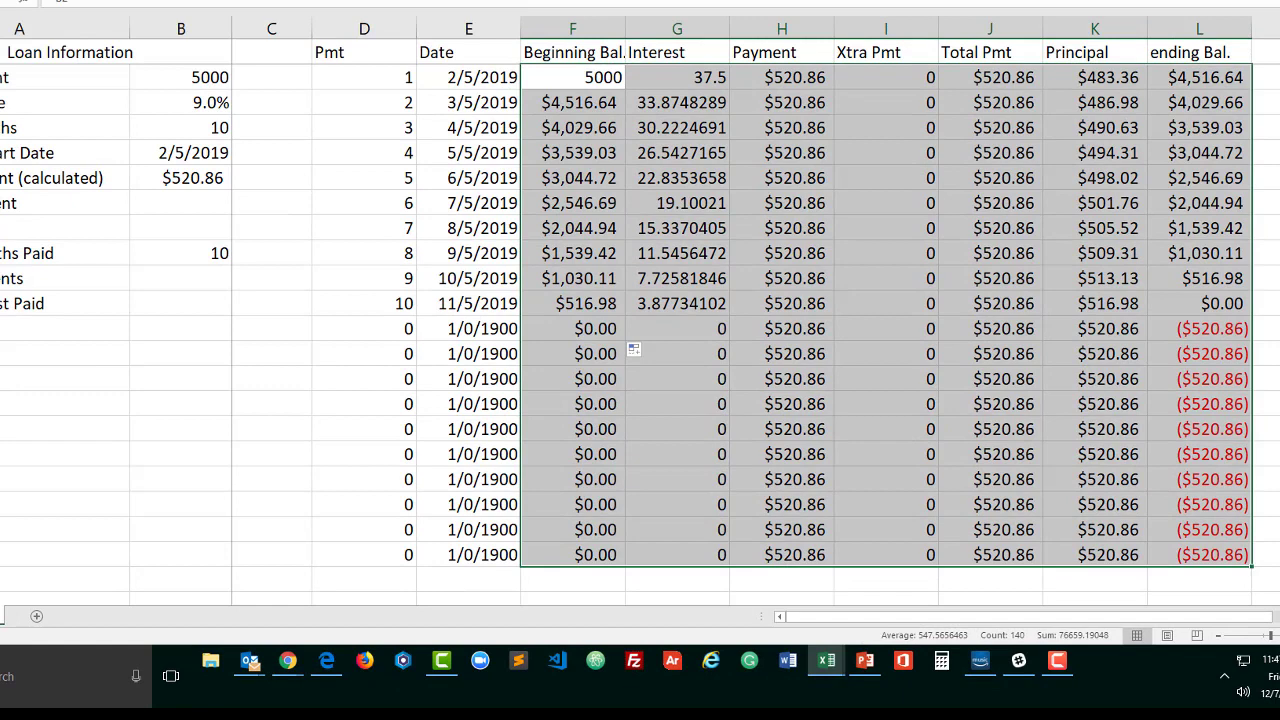
pyautogui.click(319, 1)
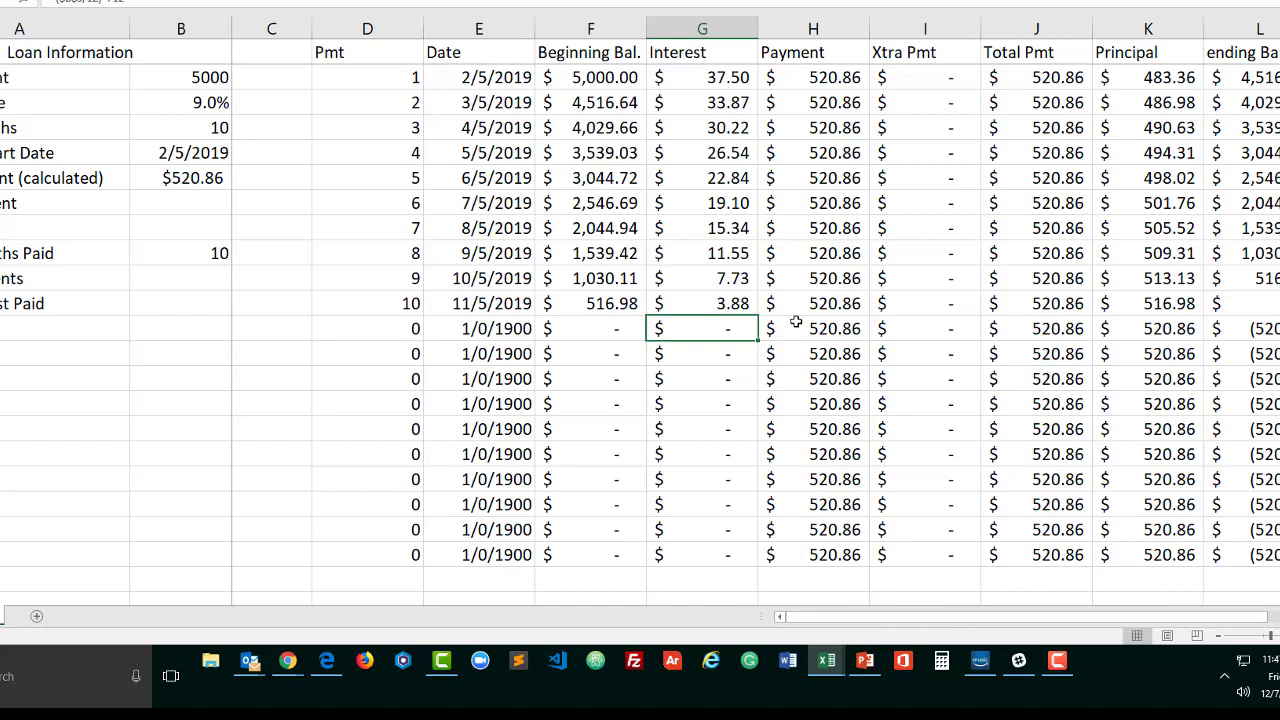
# Set the Extra Payment in B7 to 100
pyautogui.click(806, 332)
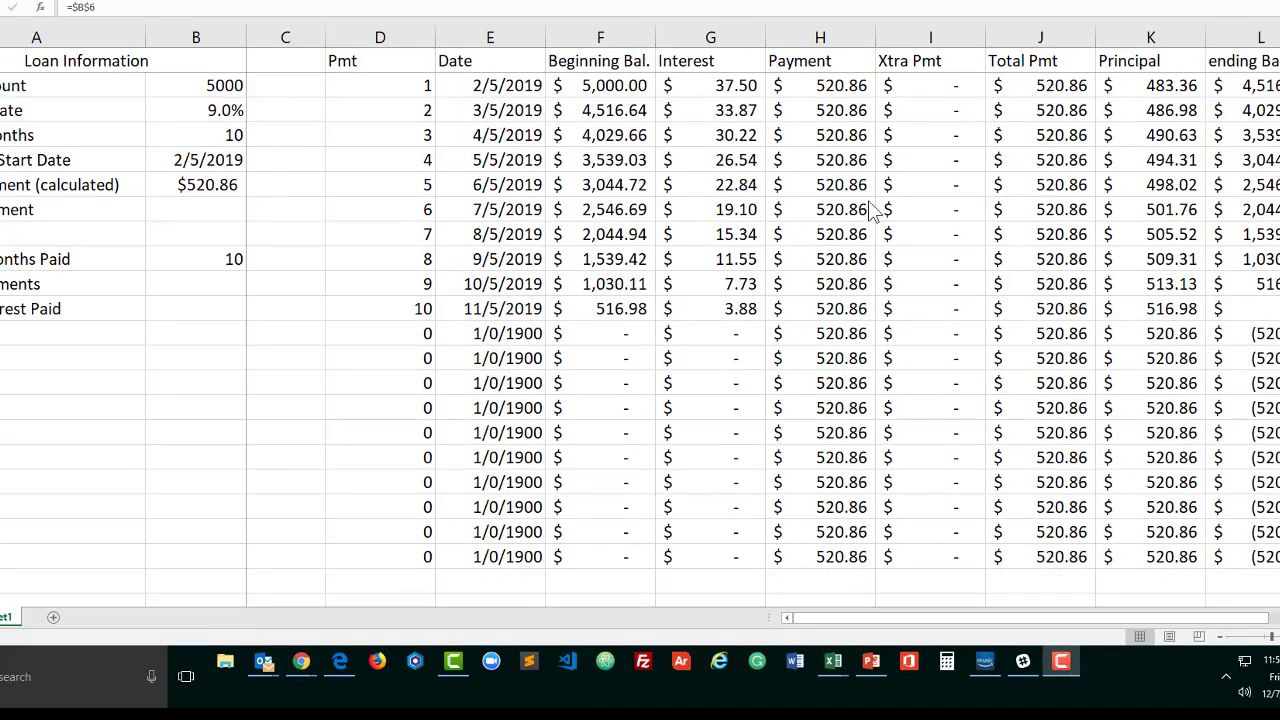
pyautogui.click(816, 335)
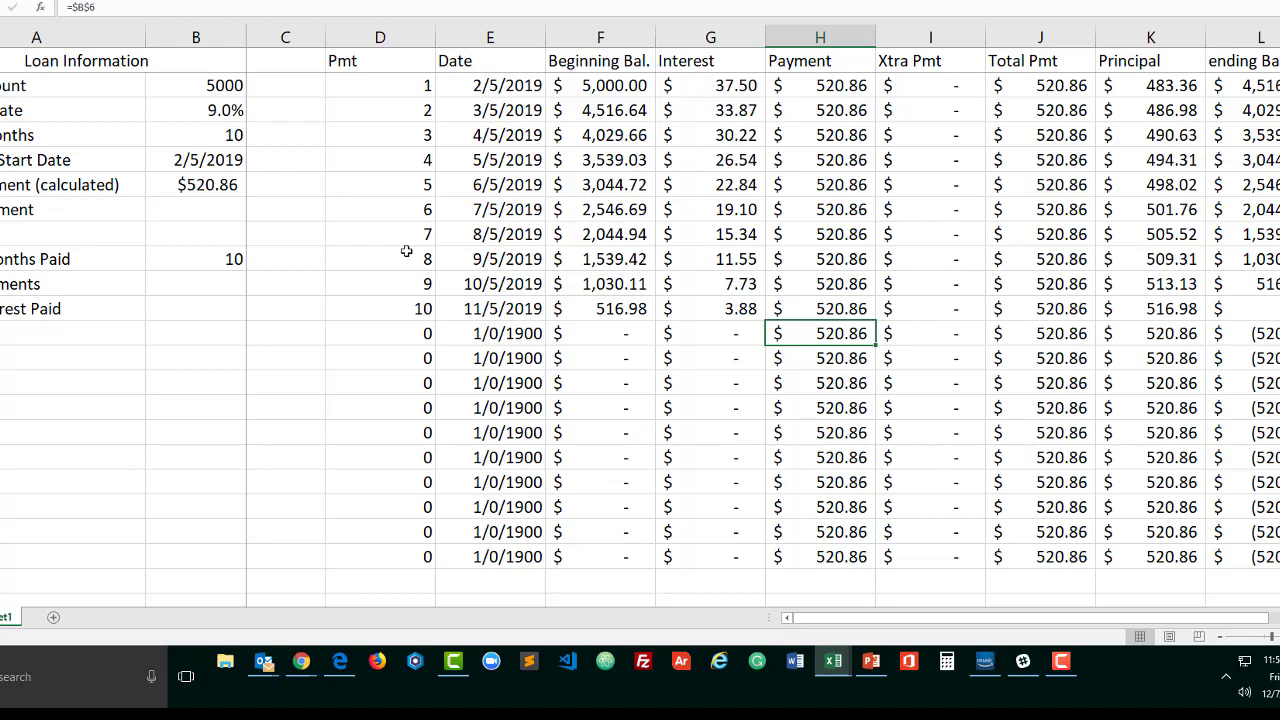
pyautogui.click(221, 210)
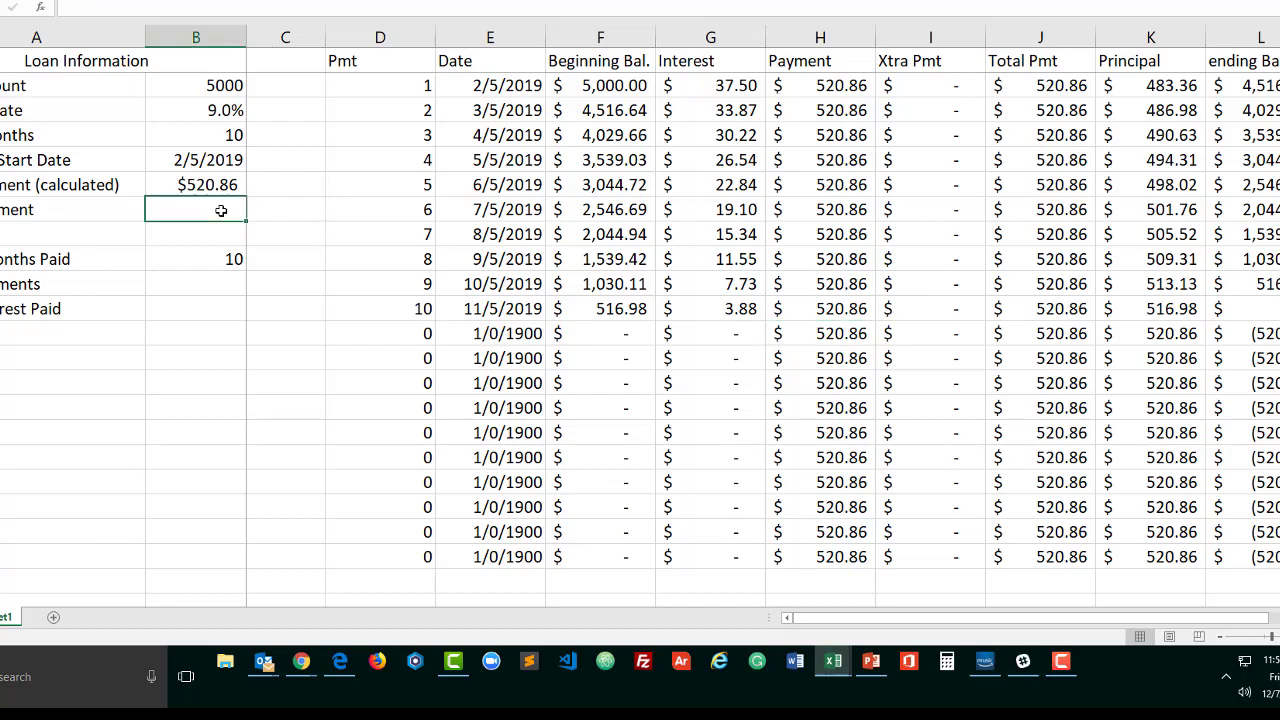
pyautogui.write('100')
pyautogui.press('Return')
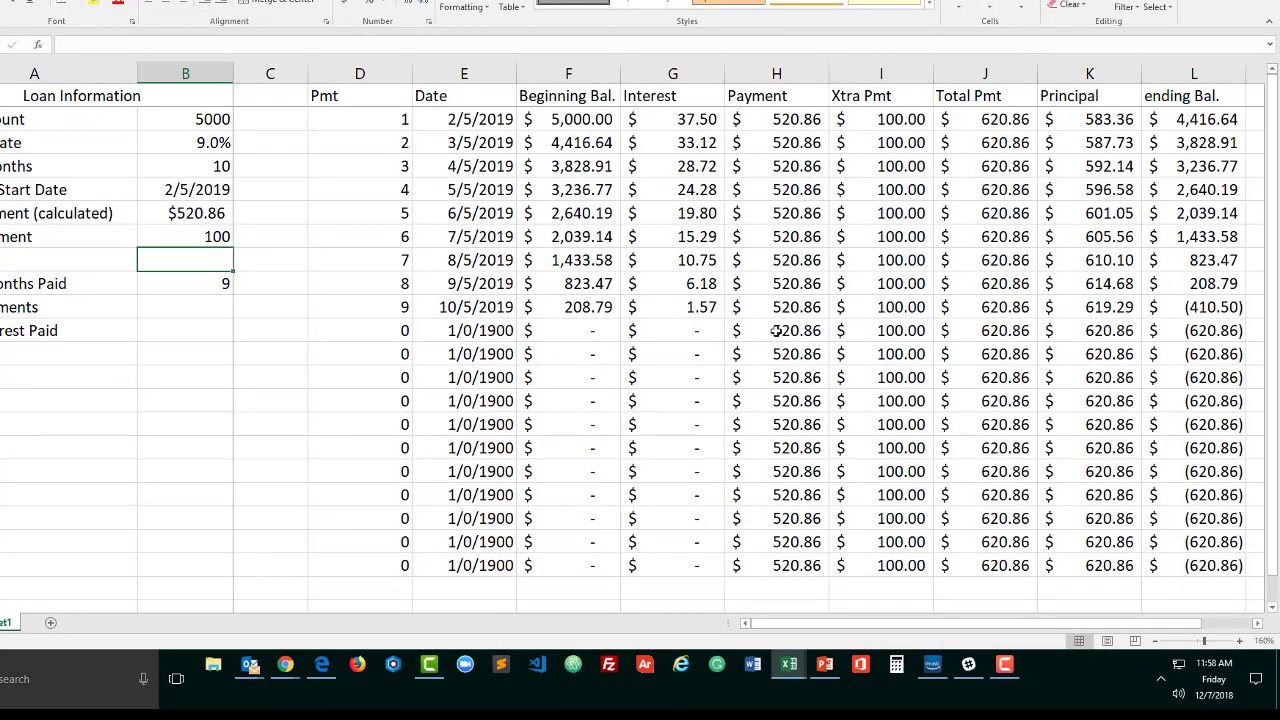
# Replace the Payment formula in H11 with an IF whose test is L10+G11<$B$6 and whose true value is L10+G11
pyautogui.click(784, 331)
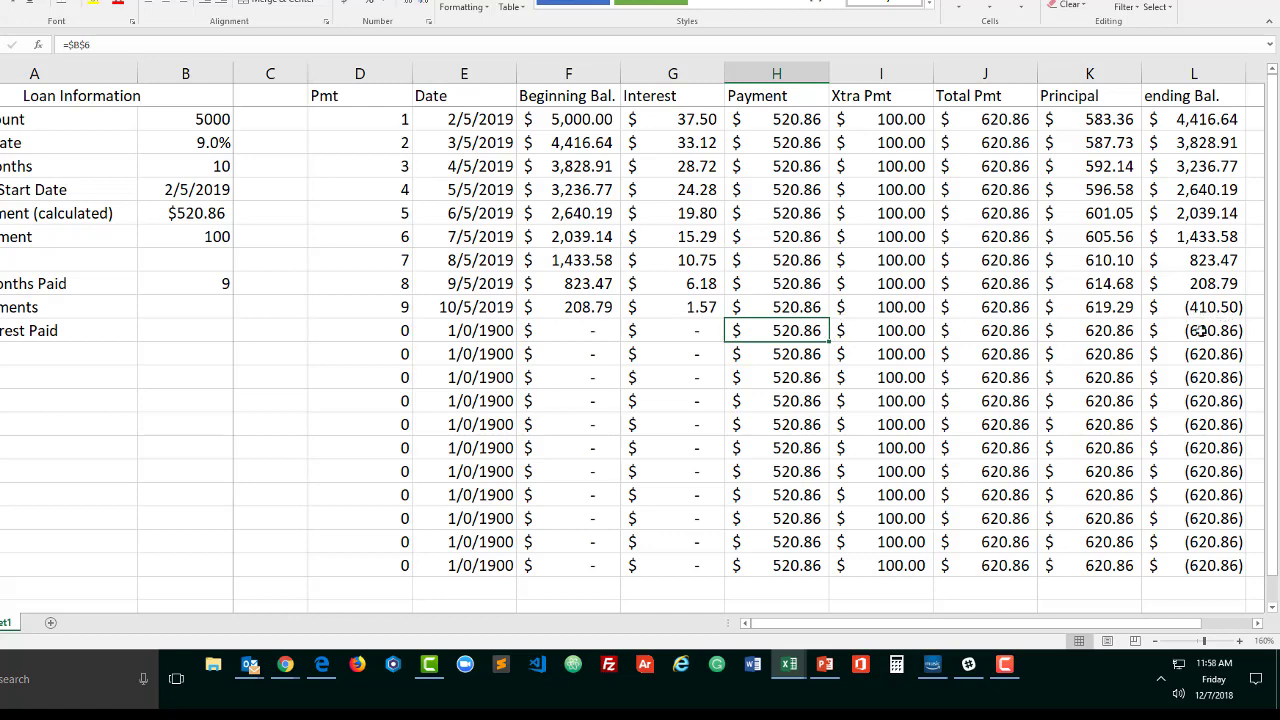
pyautogui.press('Delete')
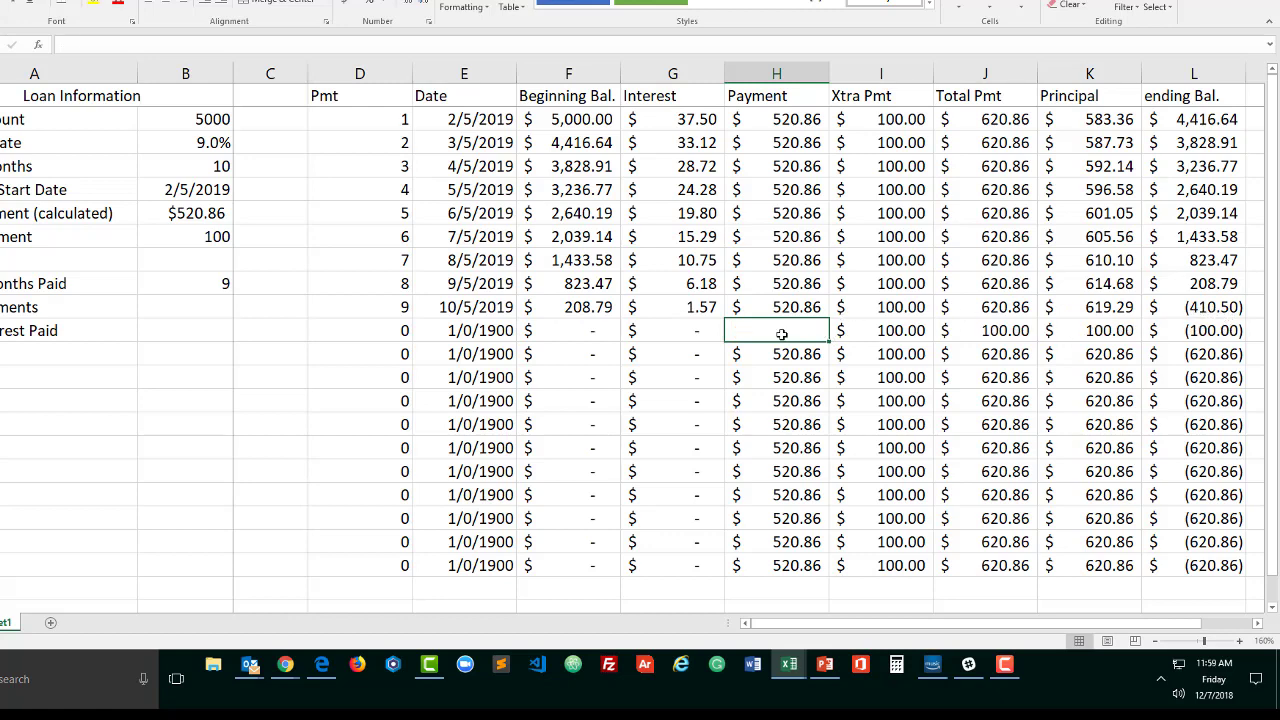
pyautogui.write('=if(')
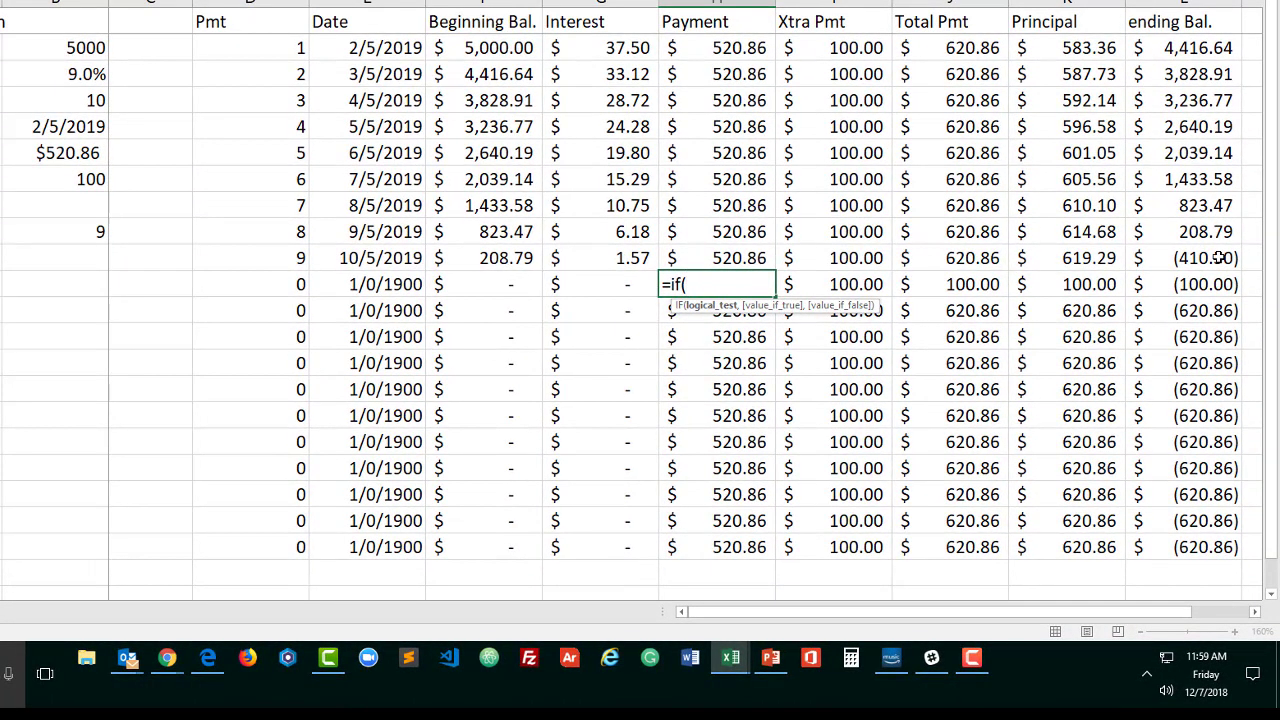
pyautogui.click(1222, 257)
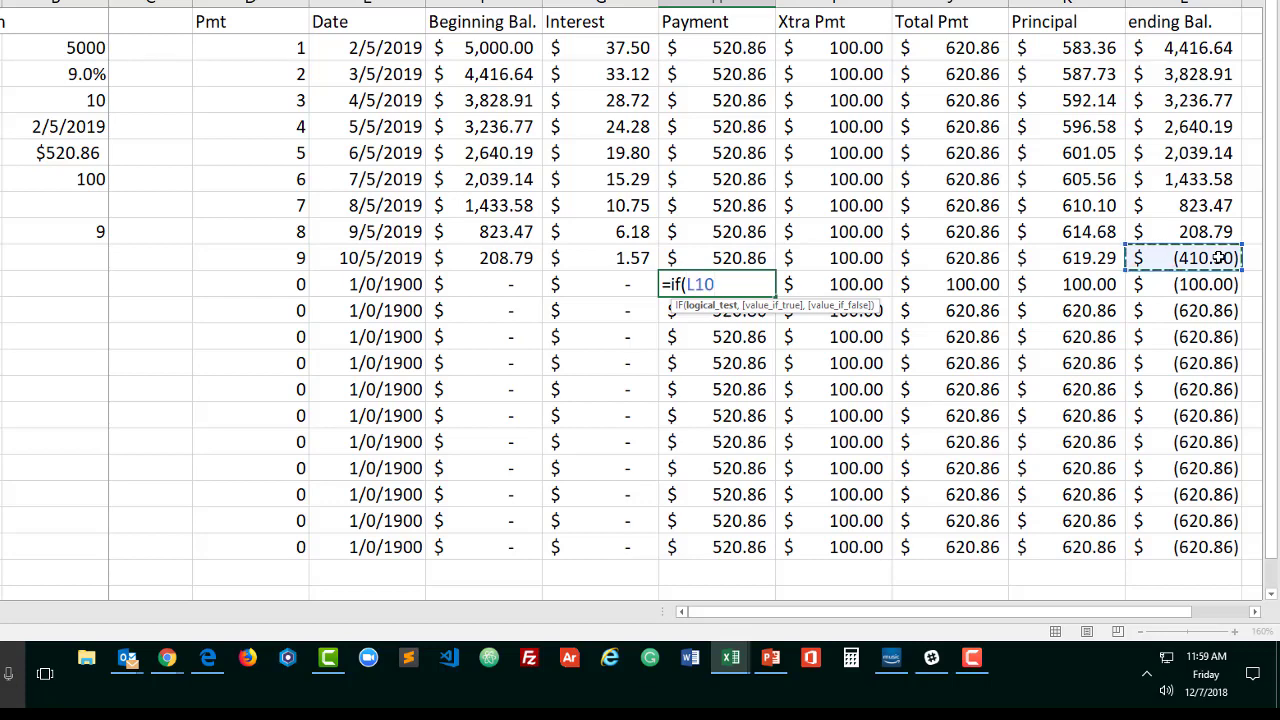
pyautogui.write('+')
pyautogui.click(617, 282)
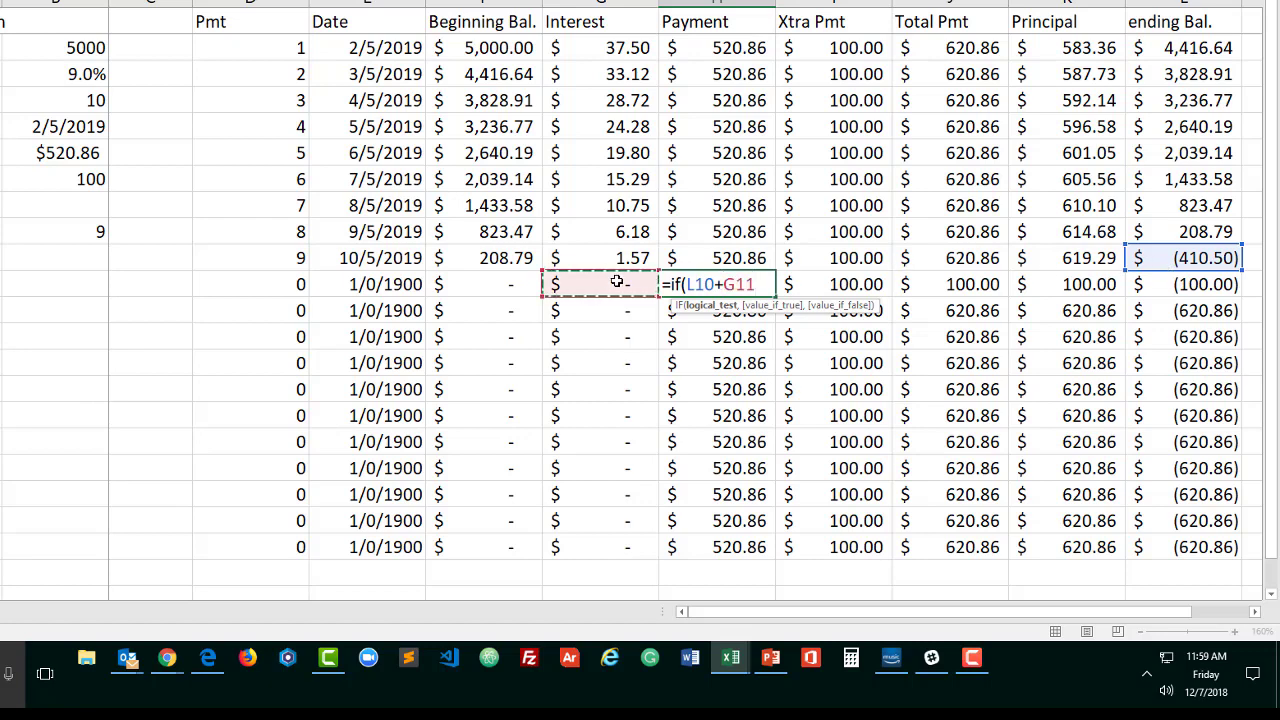
pyautogui.write('<')
pyautogui.click(80, 155)
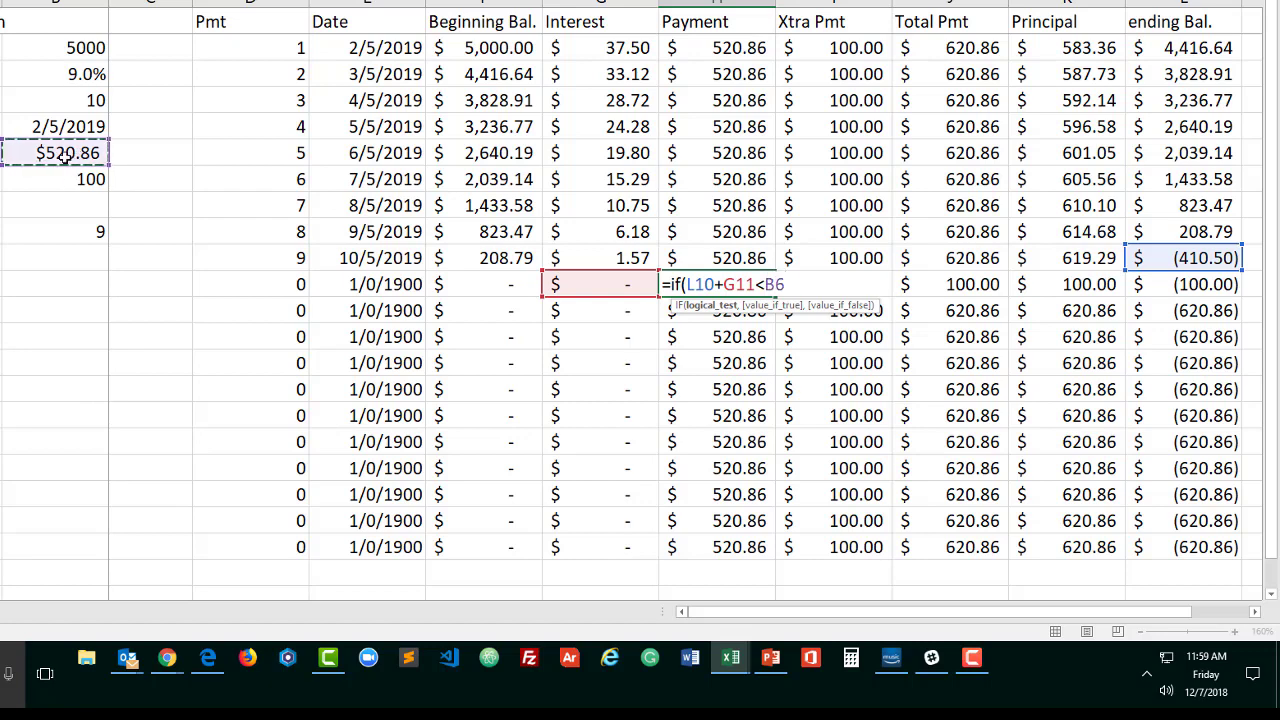
pyautogui.press('F4')
pyautogui.write(',')
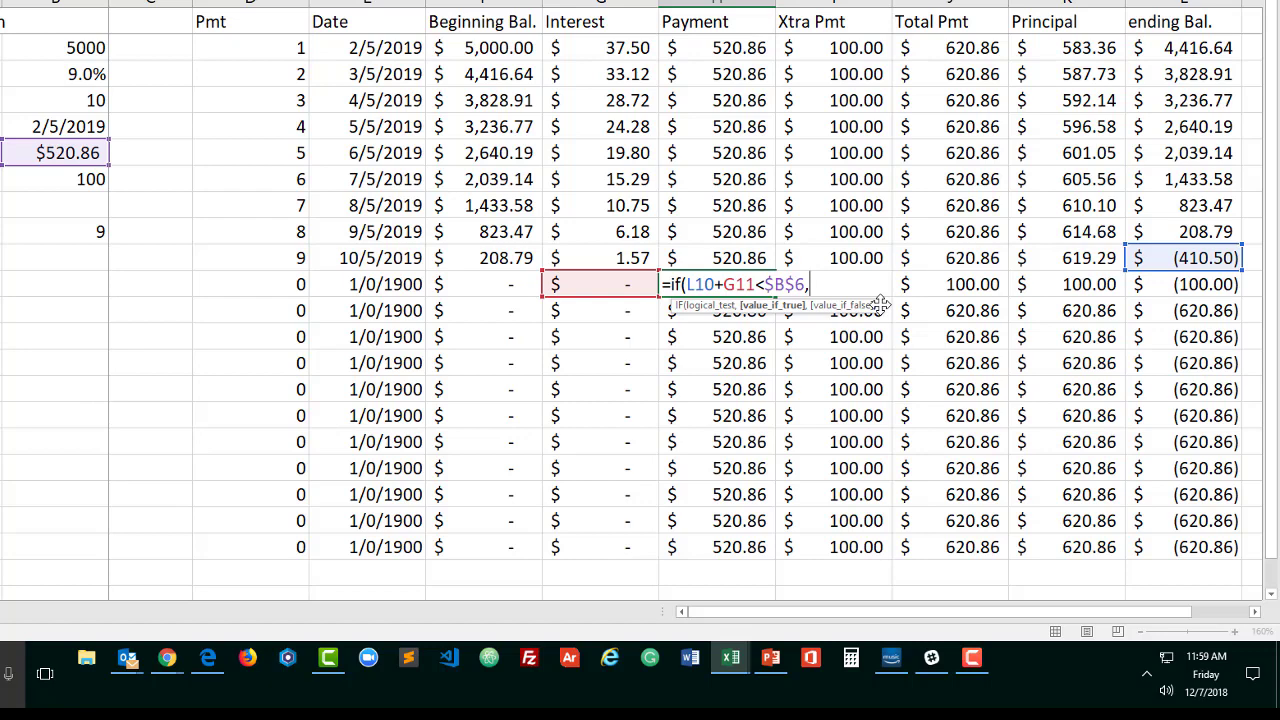
pyautogui.click(1187, 258)
pyautogui.write('+')
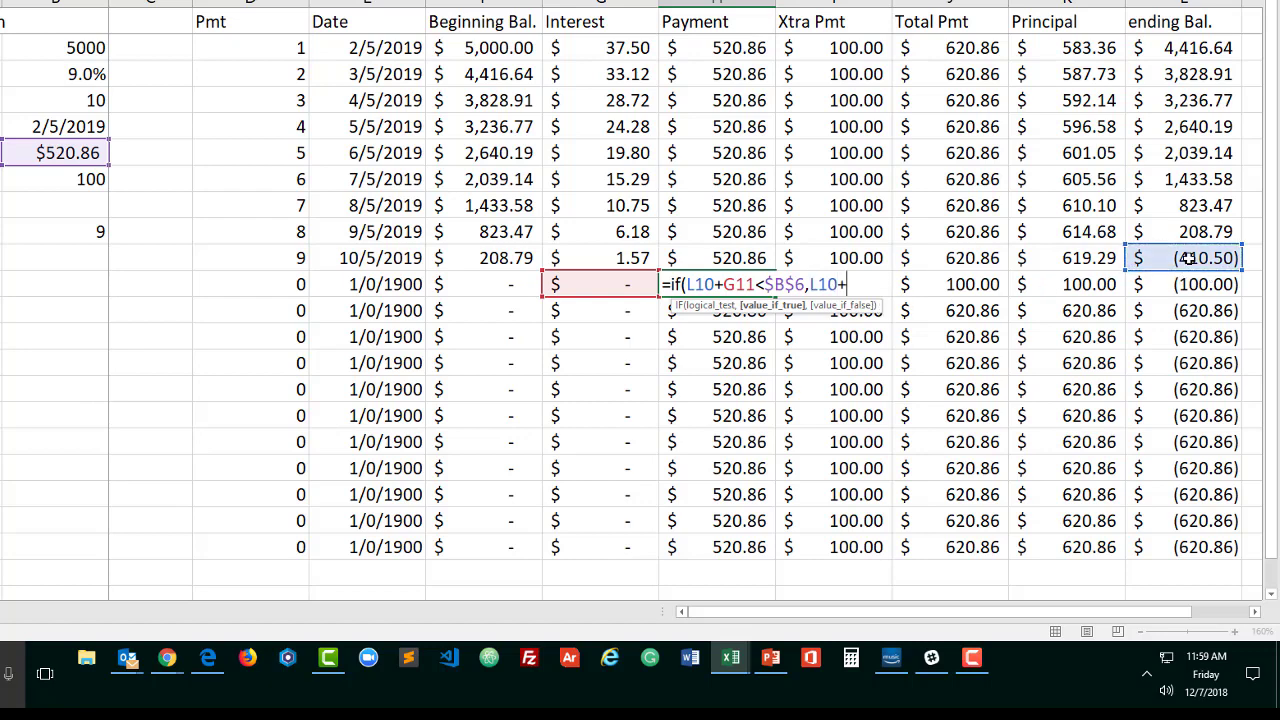
pyautogui.click(612, 286)
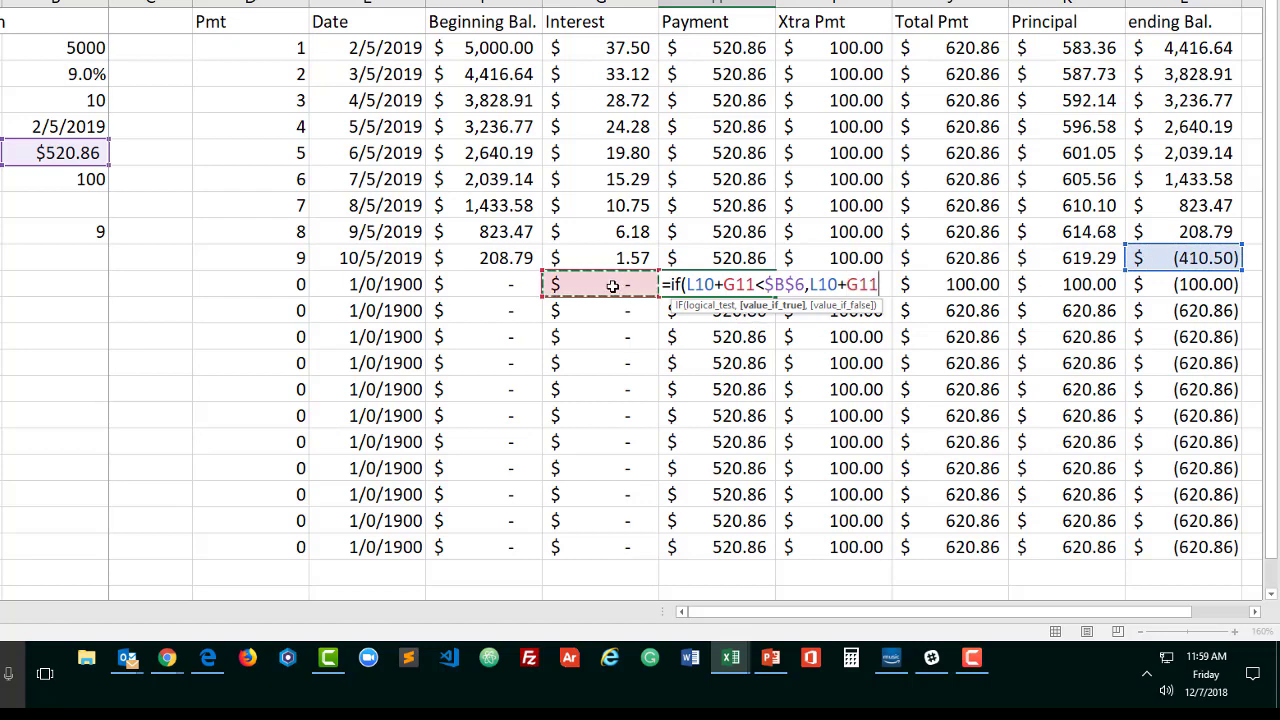
pyautogui.write(',')
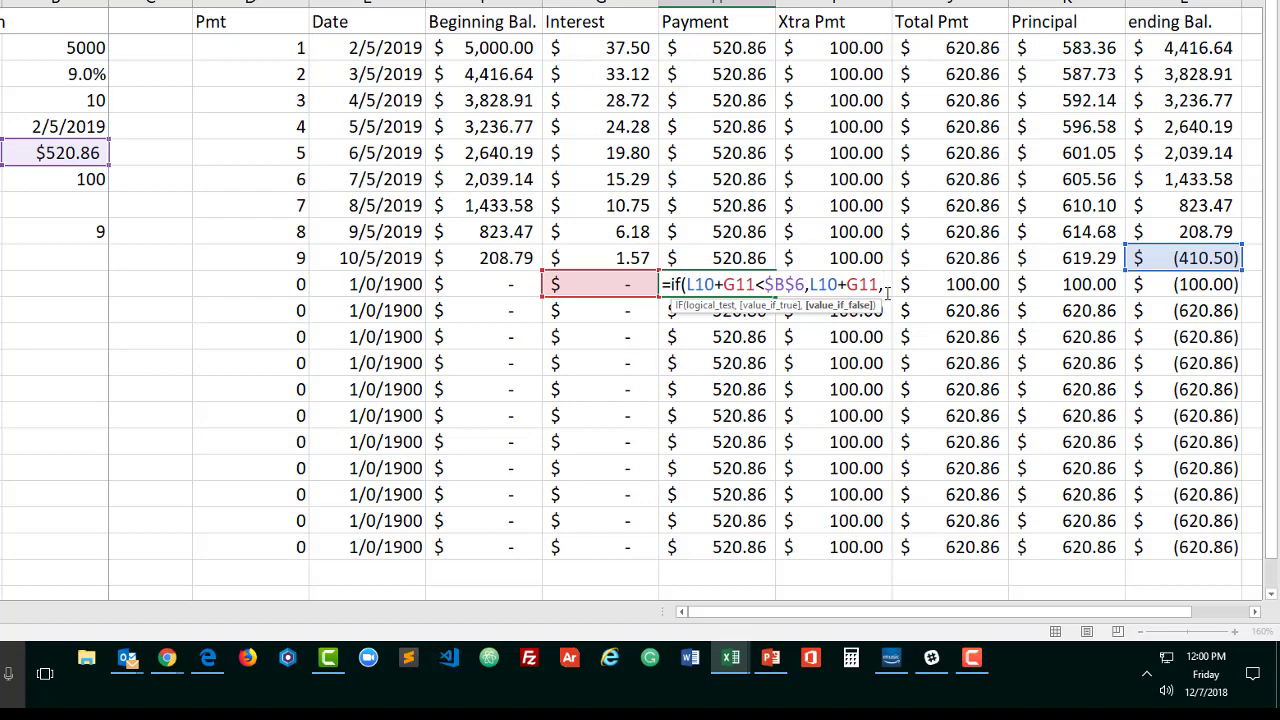
# Complete the H11 Payment formula by nesting IF(F11=0,0,$B$6) as its false value and enter it
pyautogui.write('if())')
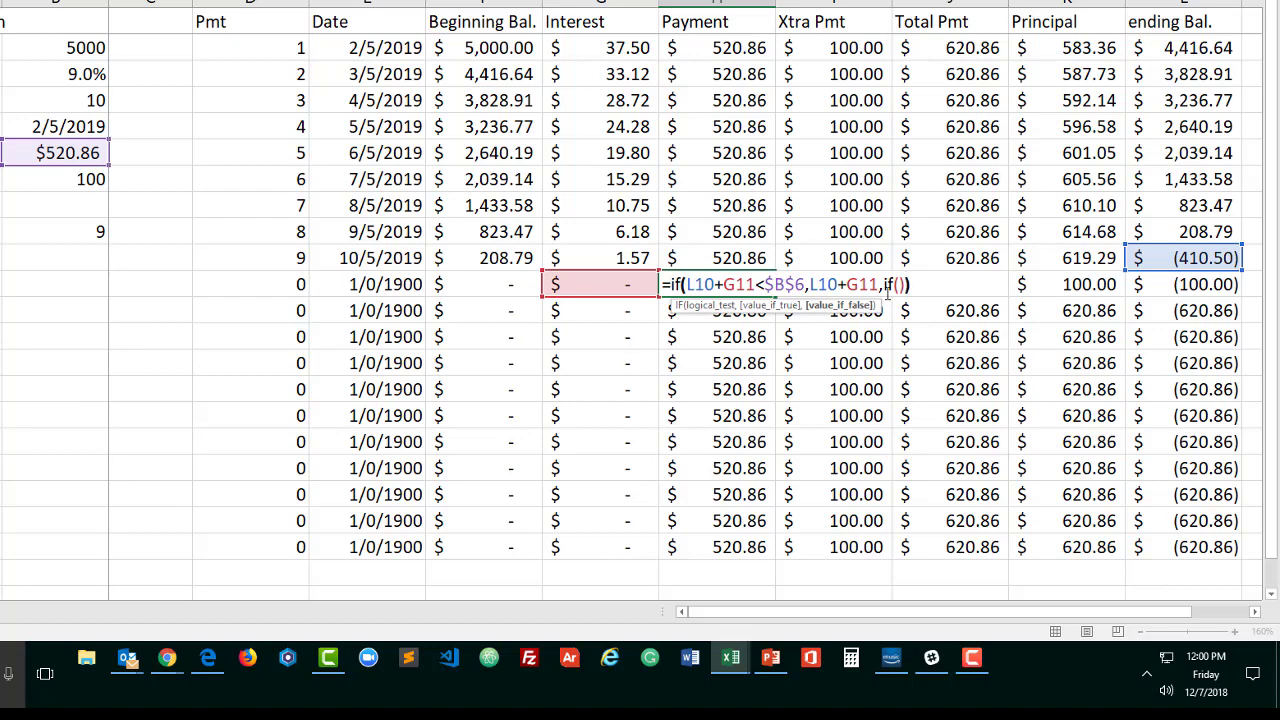
pyautogui.click(756, 285)
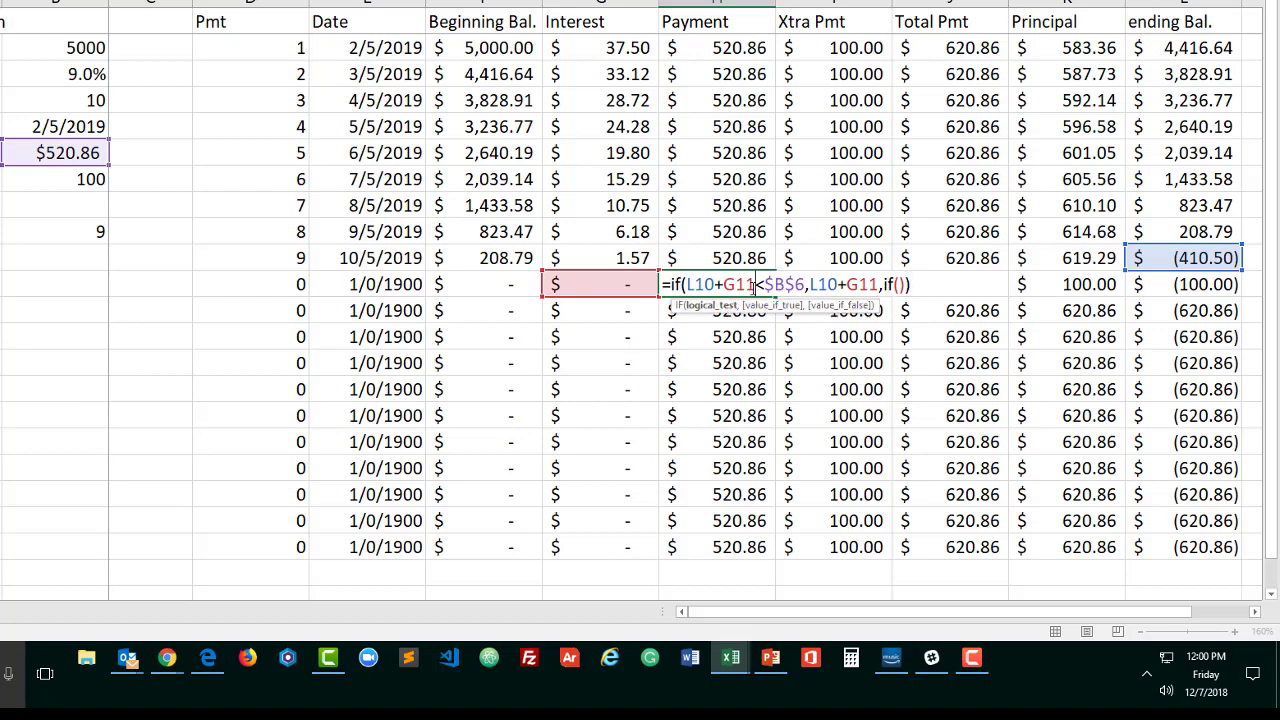
pyautogui.click(706, 306)
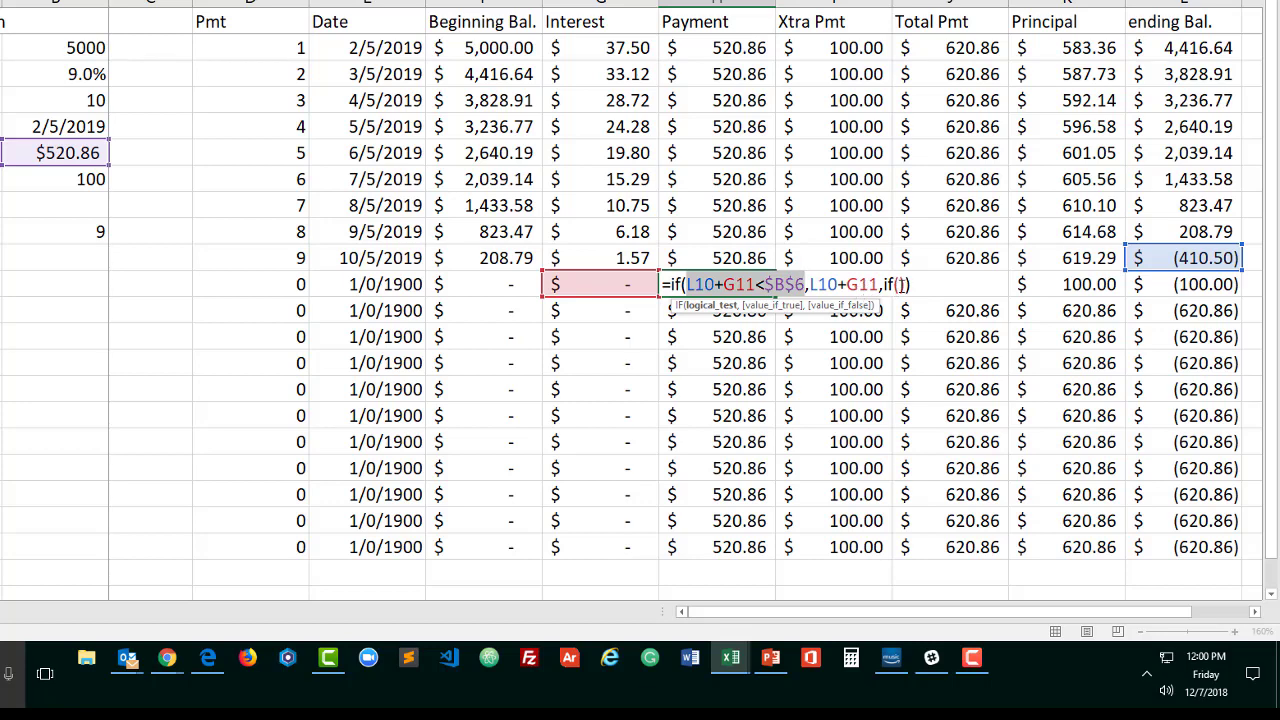
pyautogui.click(897, 284)
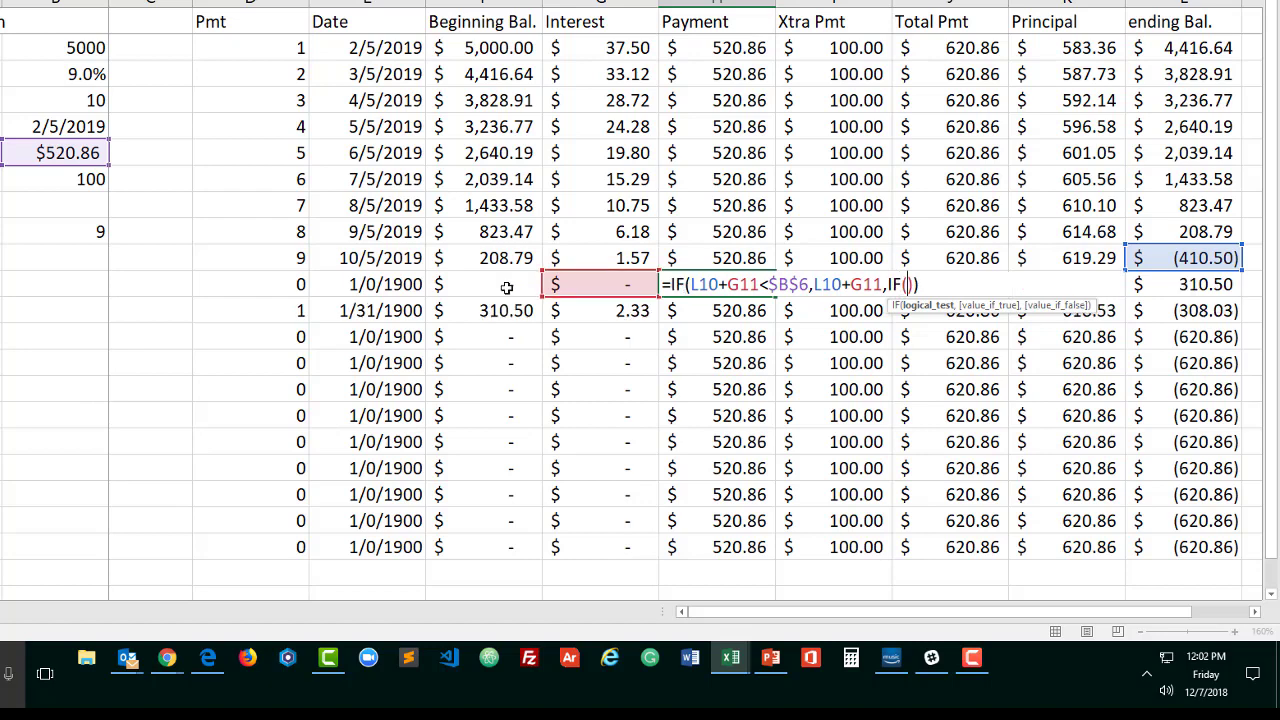
pyautogui.click(507, 288)
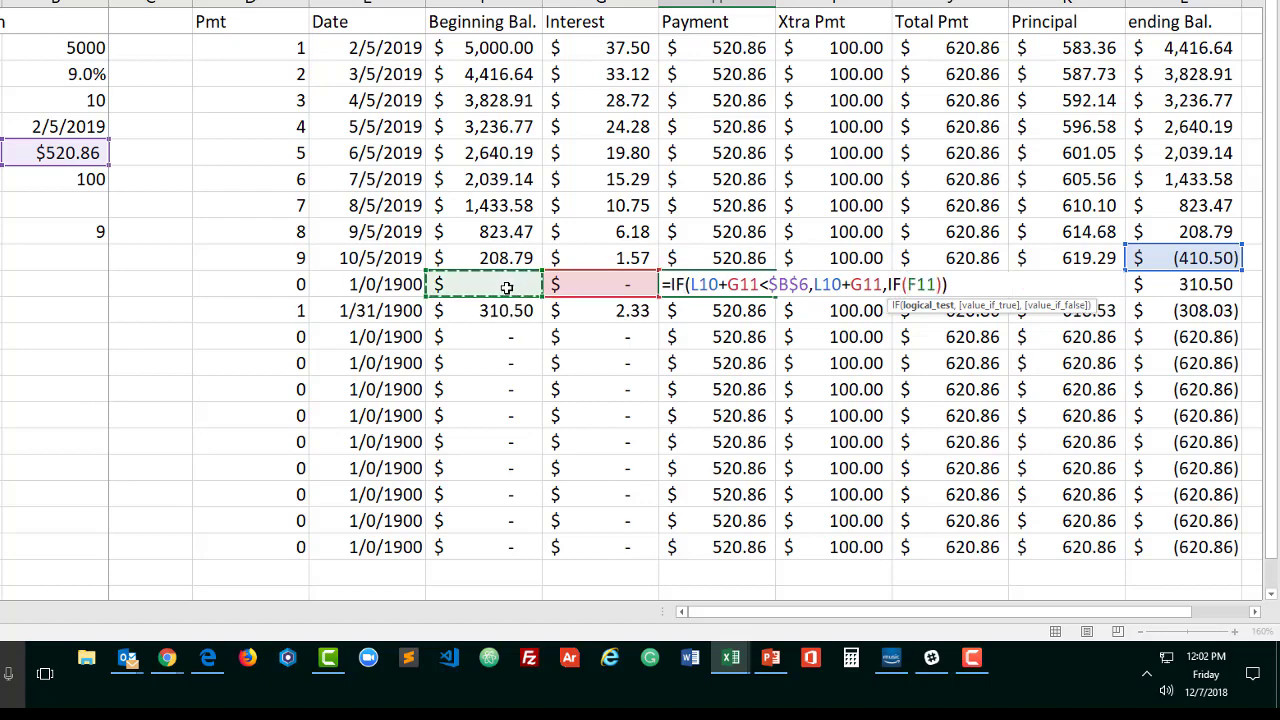
pyautogui.write('=0')
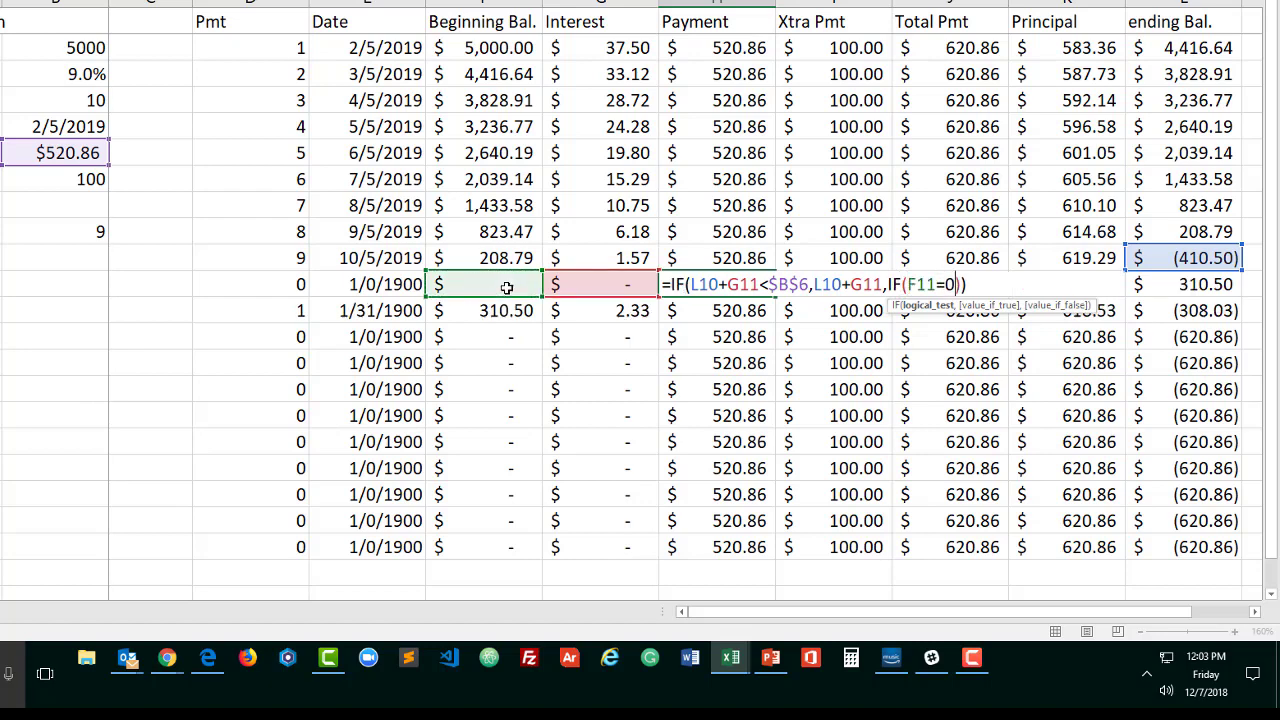
pyautogui.write(',')
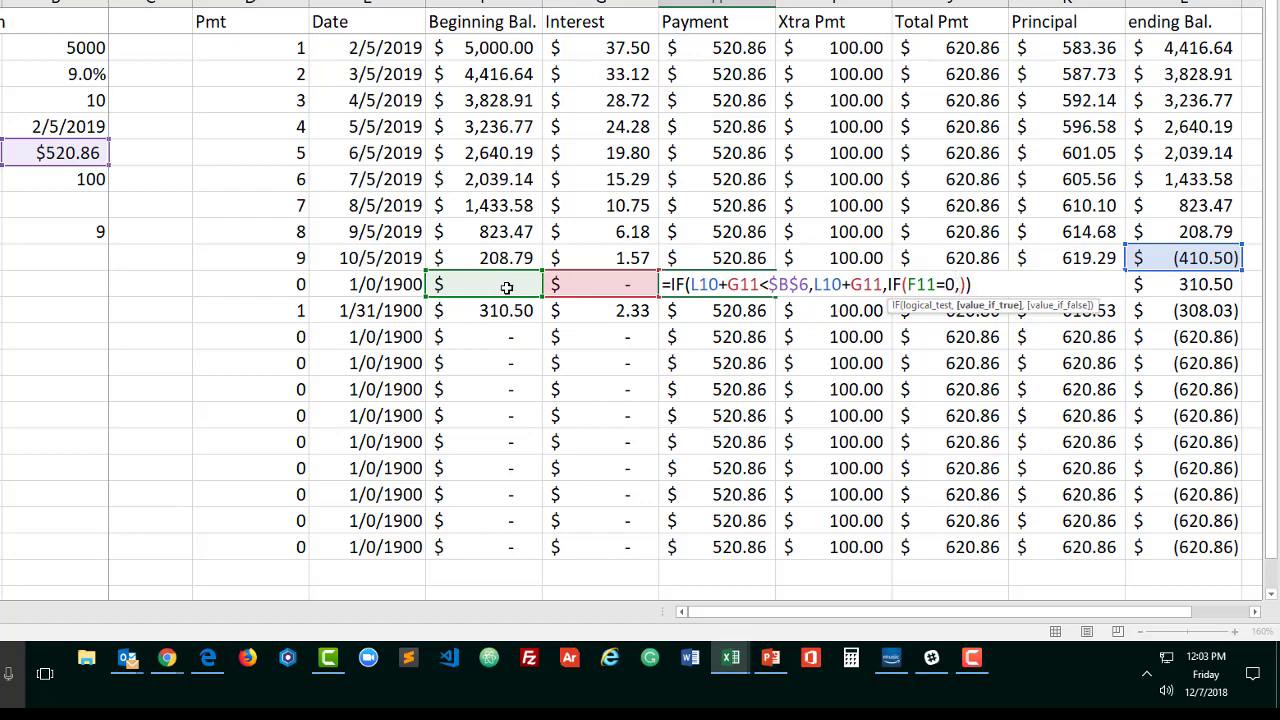
pyautogui.write('0,')
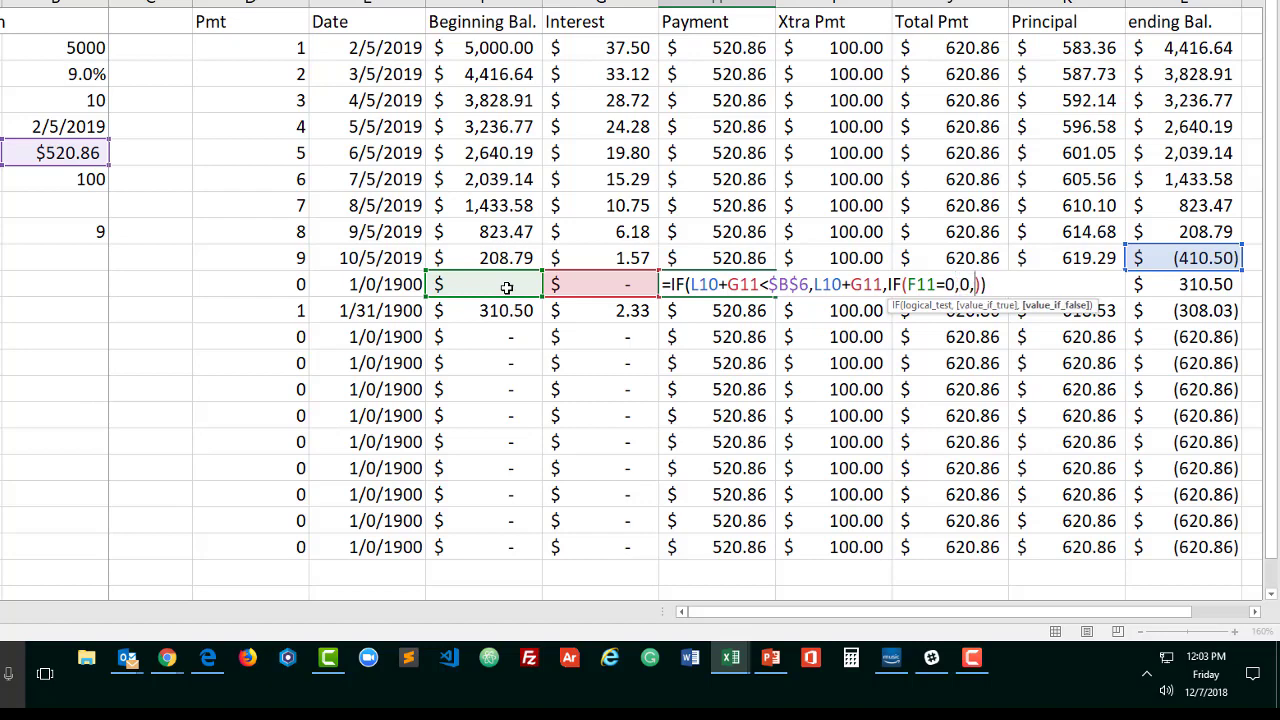
pyautogui.click(75, 152)
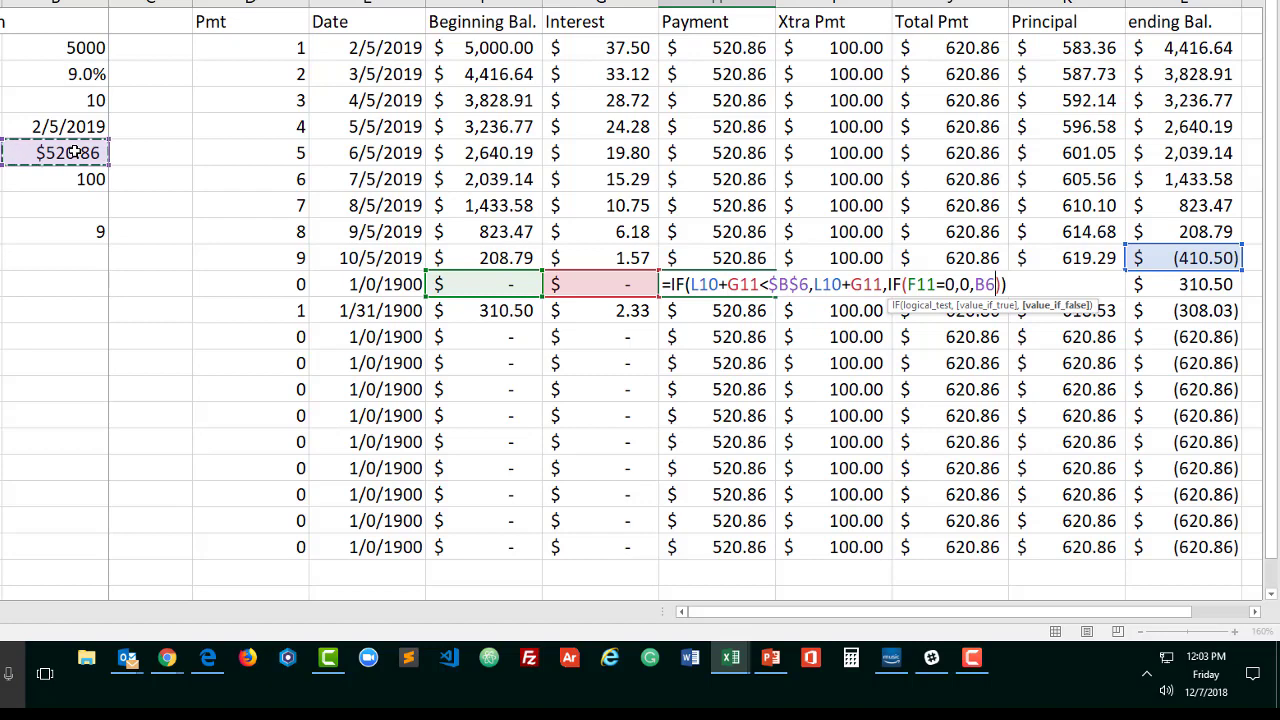
pyautogui.press('F4')
pyautogui.hotkey('ctrl', 'Return')
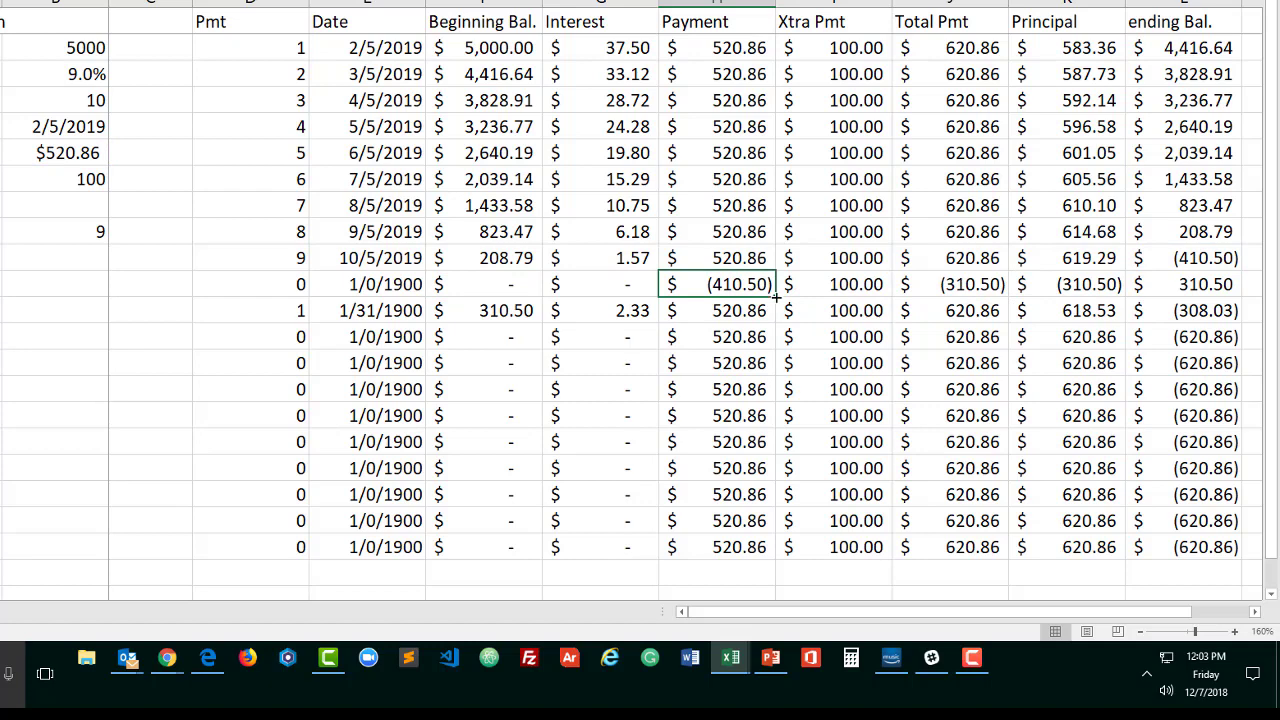
# Copy the H11 formula down through H21 and up to H3 in the Payment column, leaving H2 as it was
pyautogui.moveTo(774, 299); pyautogui.dragTo(788, 547)
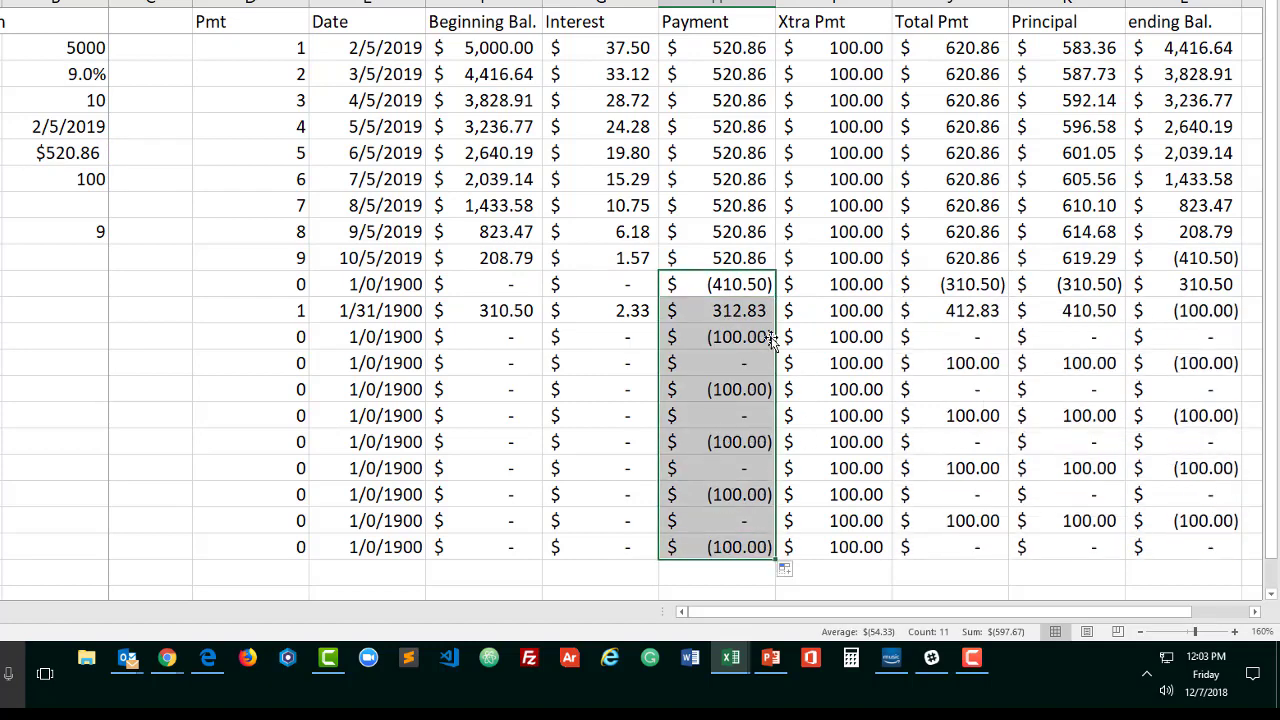
pyautogui.click(737, 283)
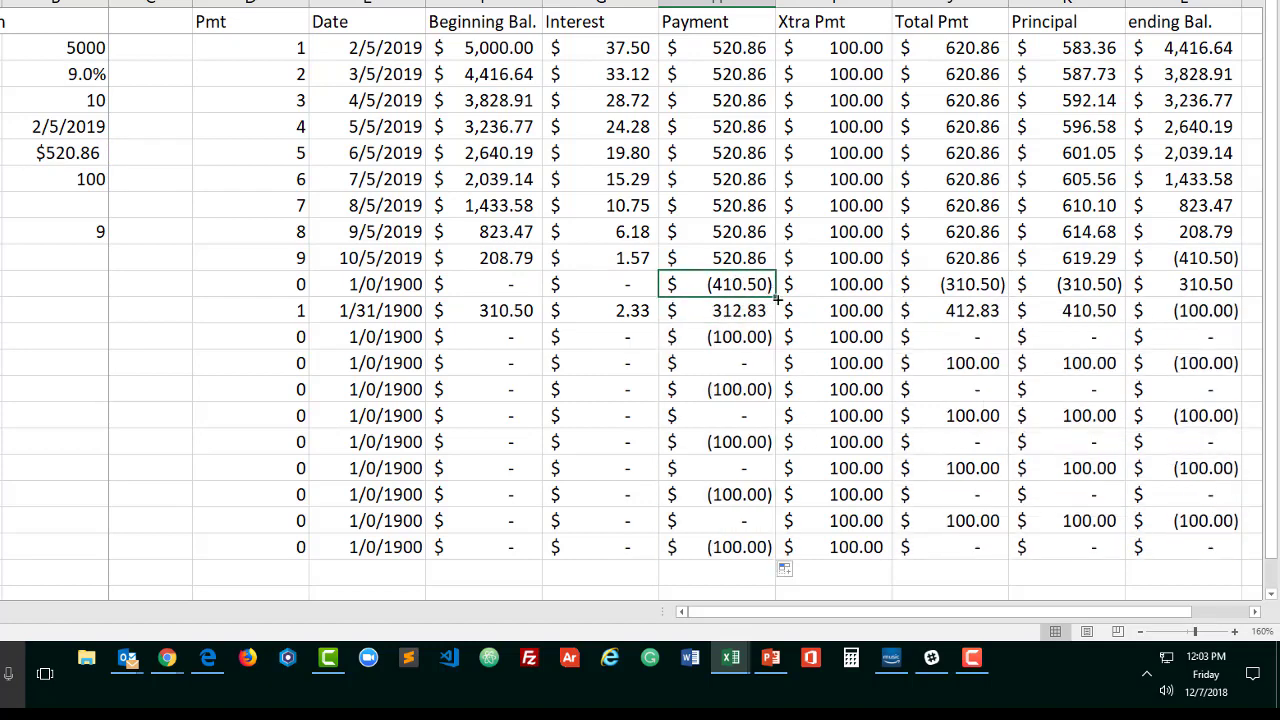
pyautogui.moveTo(776, 302); pyautogui.dragTo(772, 43)
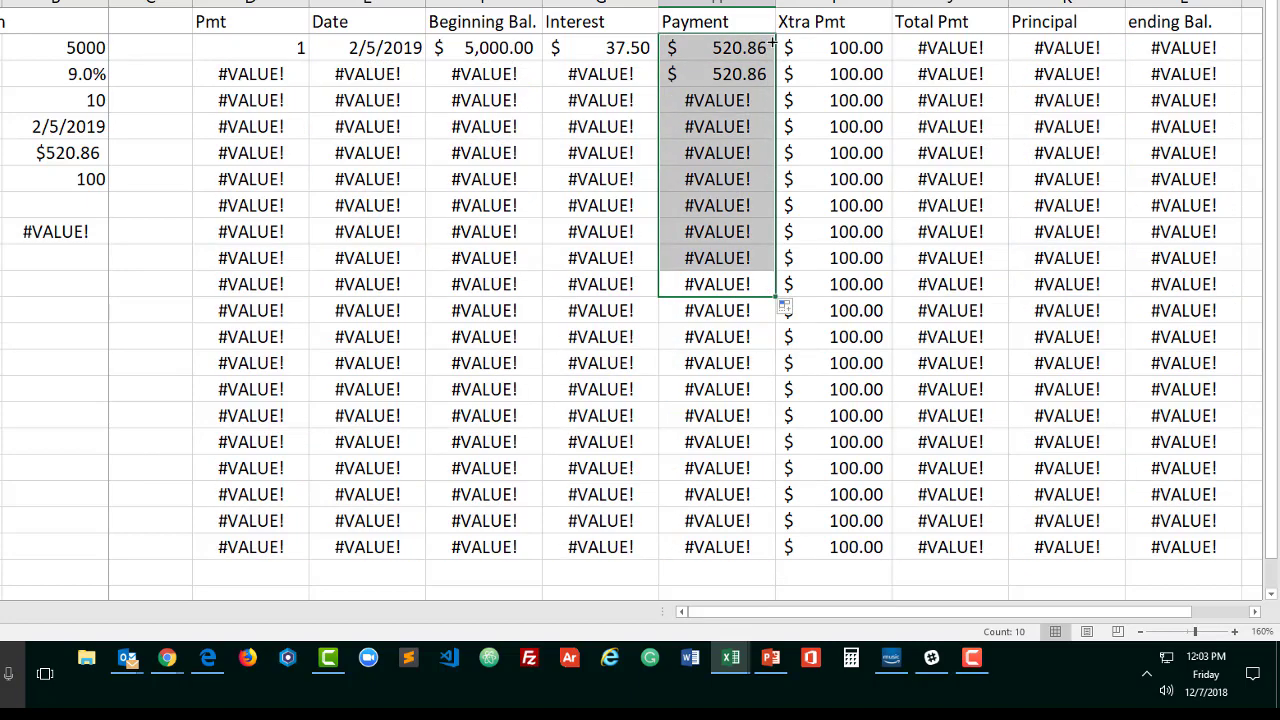
pyautogui.hotkey('ctrl', 'z')
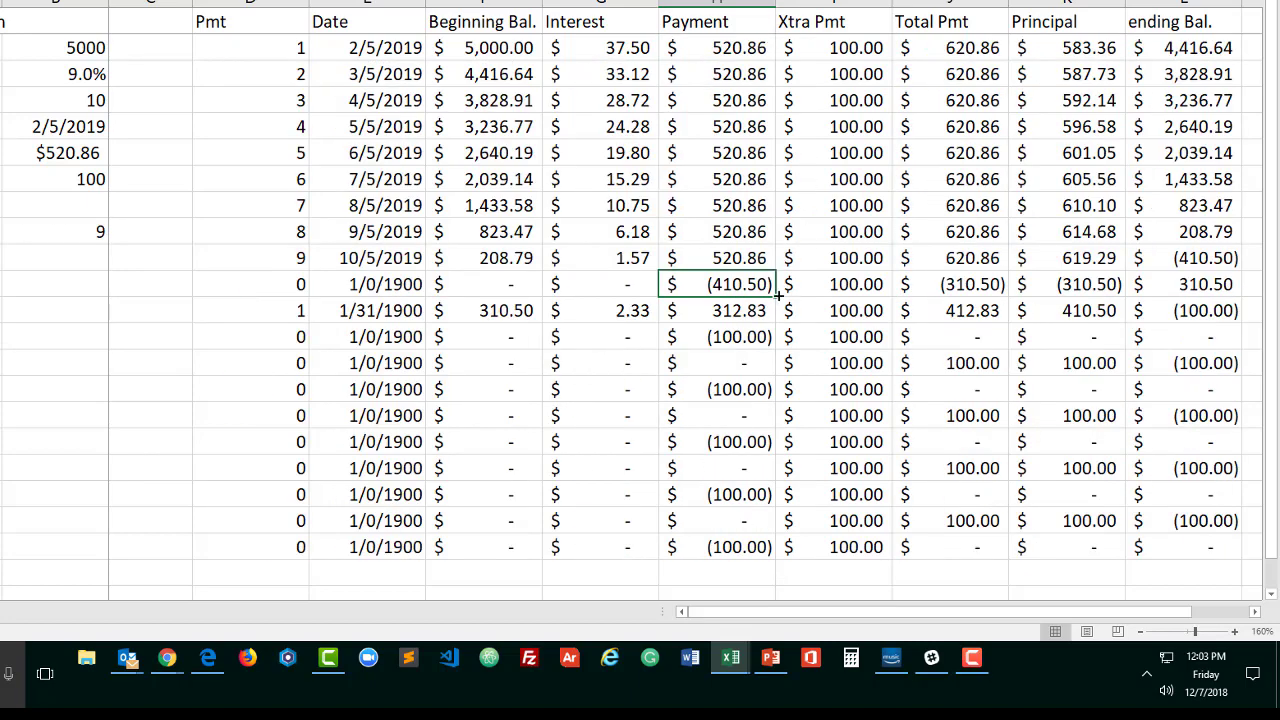
pyautogui.moveTo(778, 295); pyautogui.dragTo(765, 62)
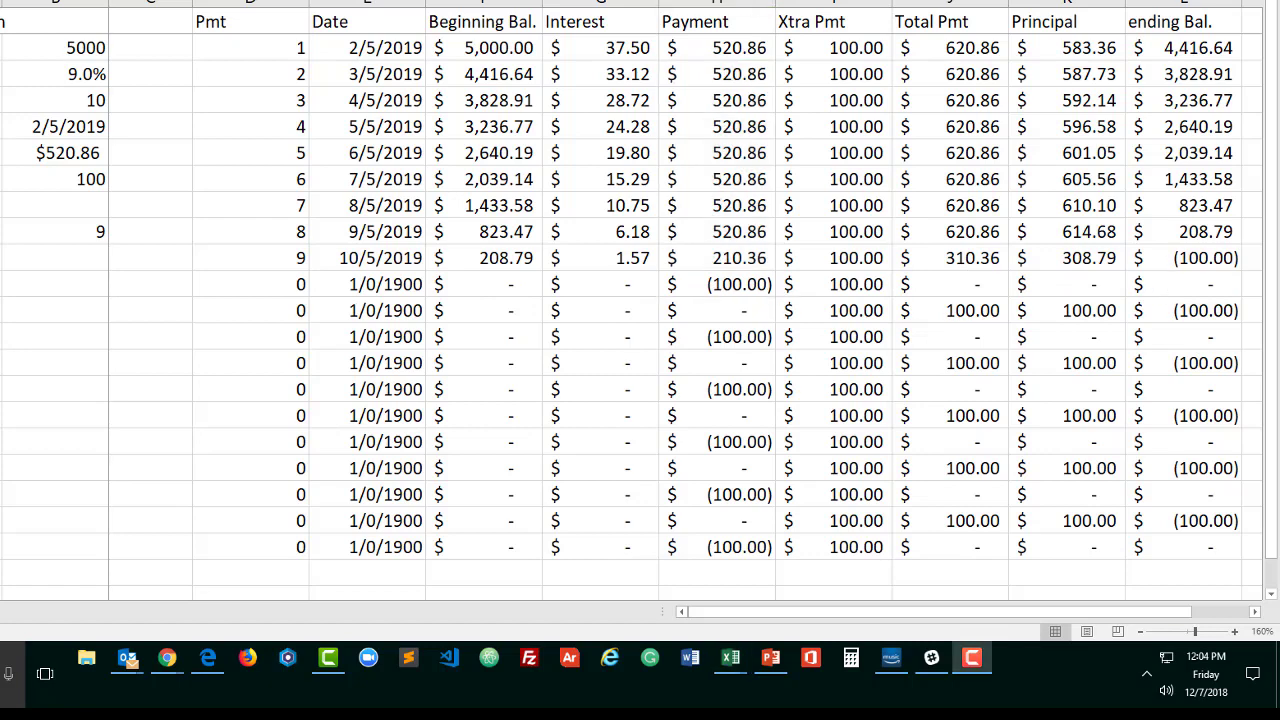
# Rework the first ending Bal. formula in L2 as an IF whose logical test is F2-K2<.01
pyautogui.click(1229, 235)
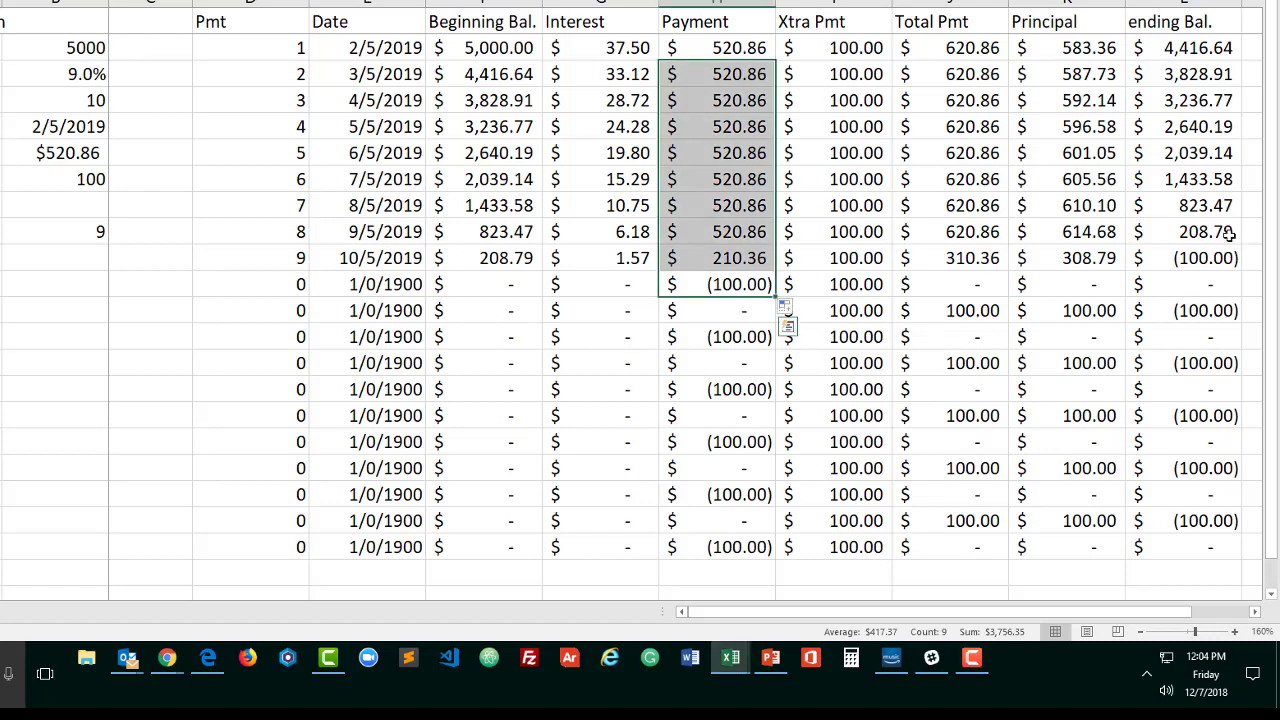
pyautogui.click(1199, 73)
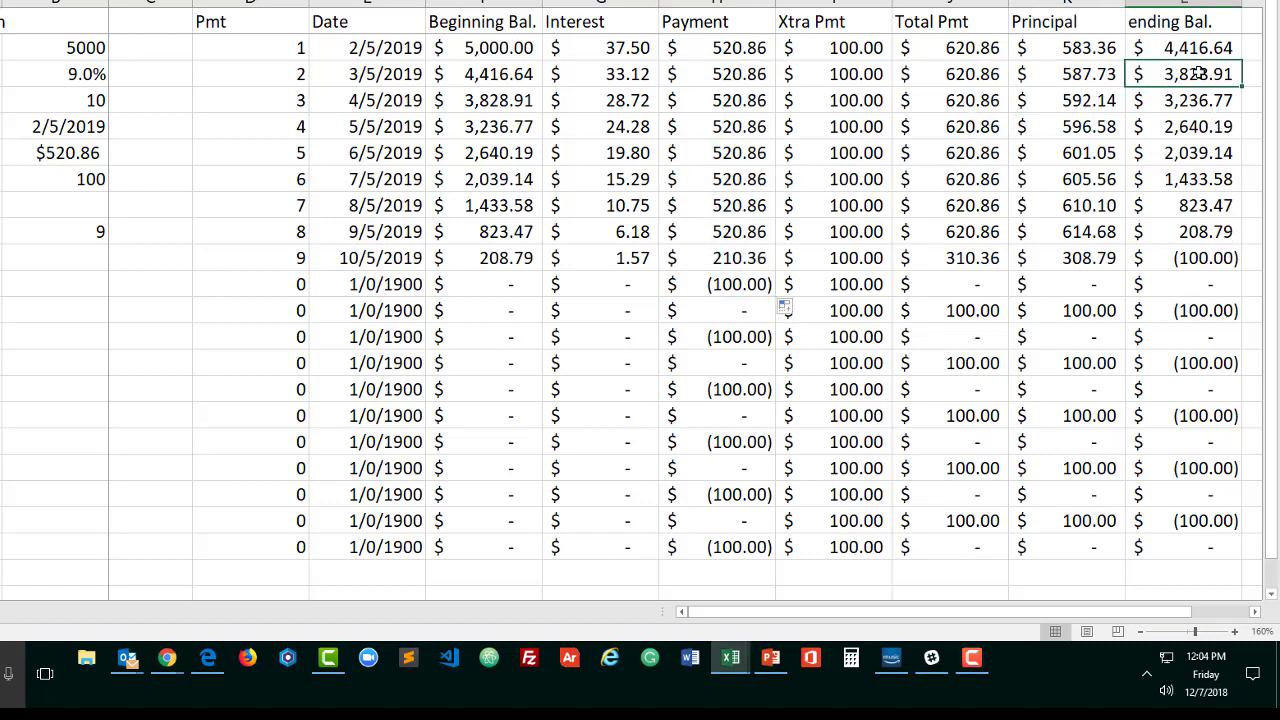
pyautogui.click(1191, 51)
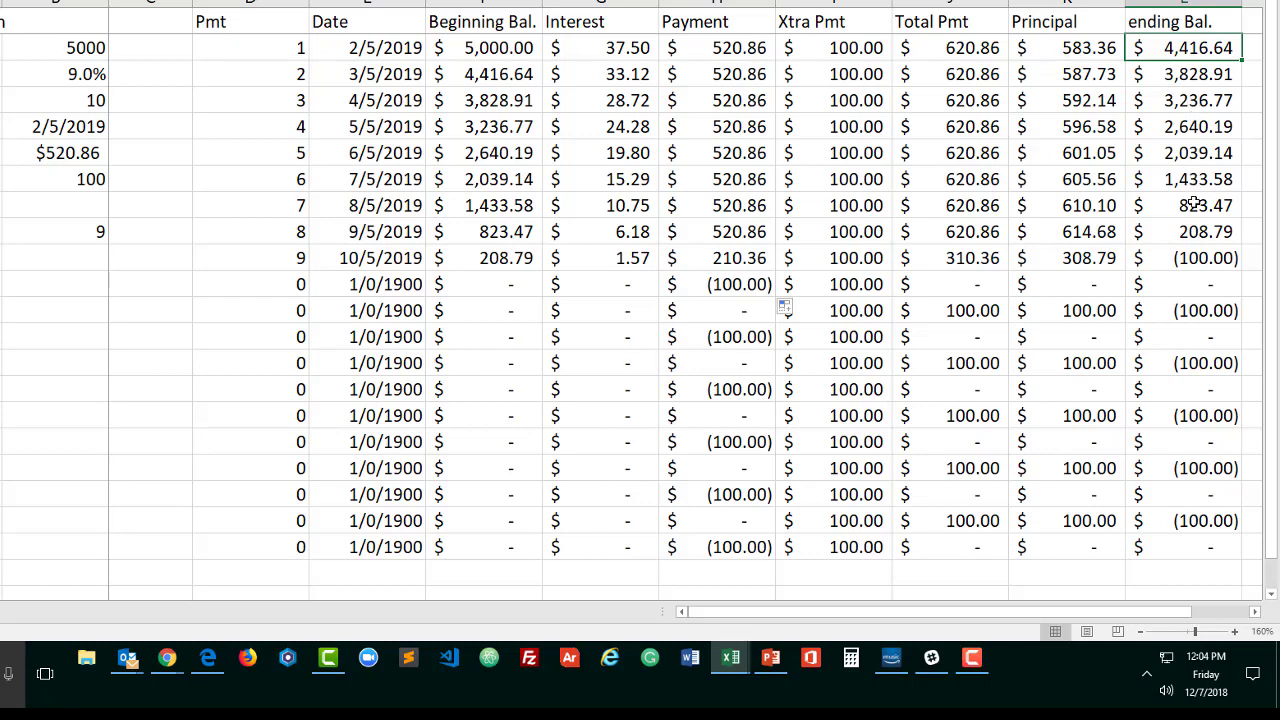
pyautogui.click(1185, 76)
pyautogui.click(1185, 56)
pyautogui.moveTo(1177, 611); pyautogui.dragTo(1237, 611)
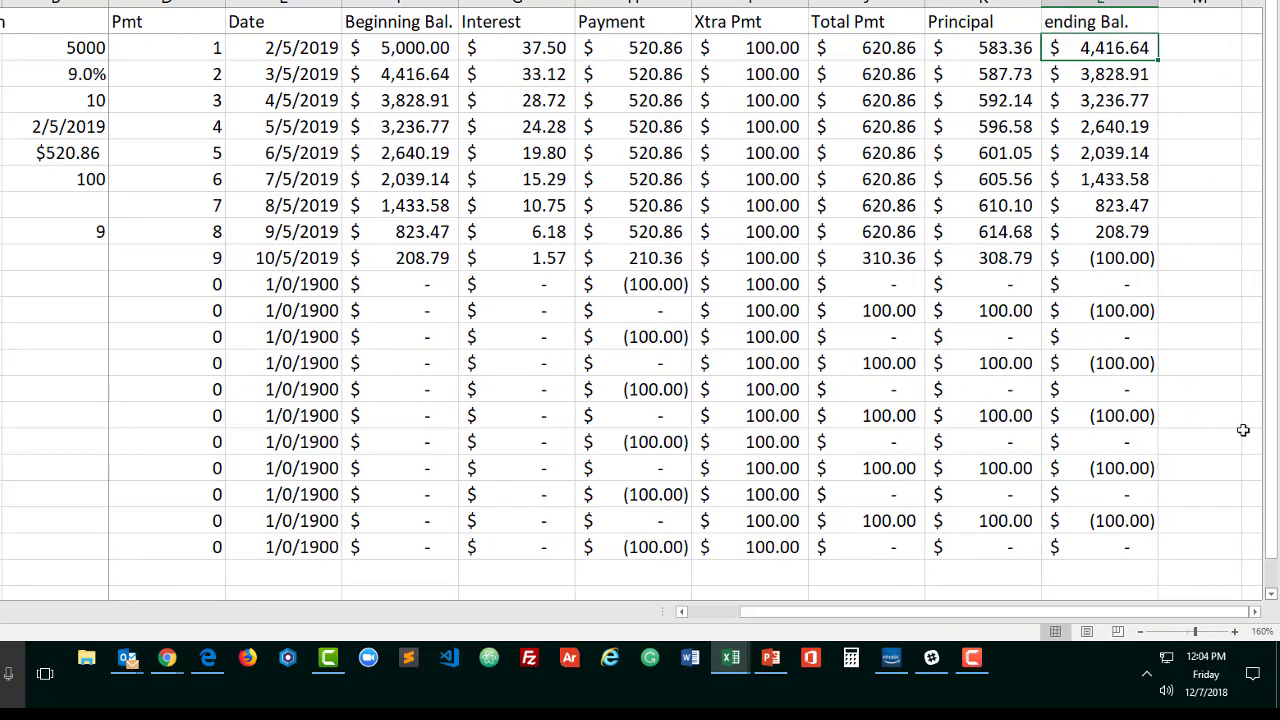
pyautogui.doubleClick(1114, 50)
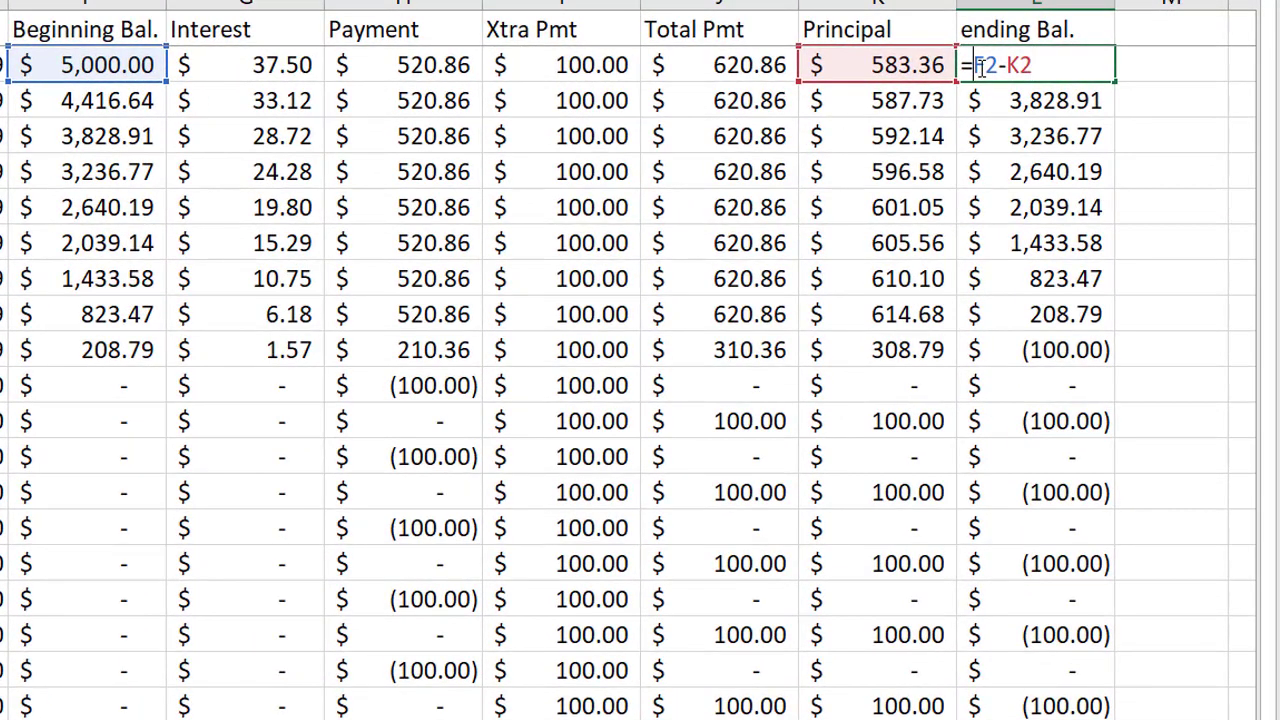
pyautogui.write('i')
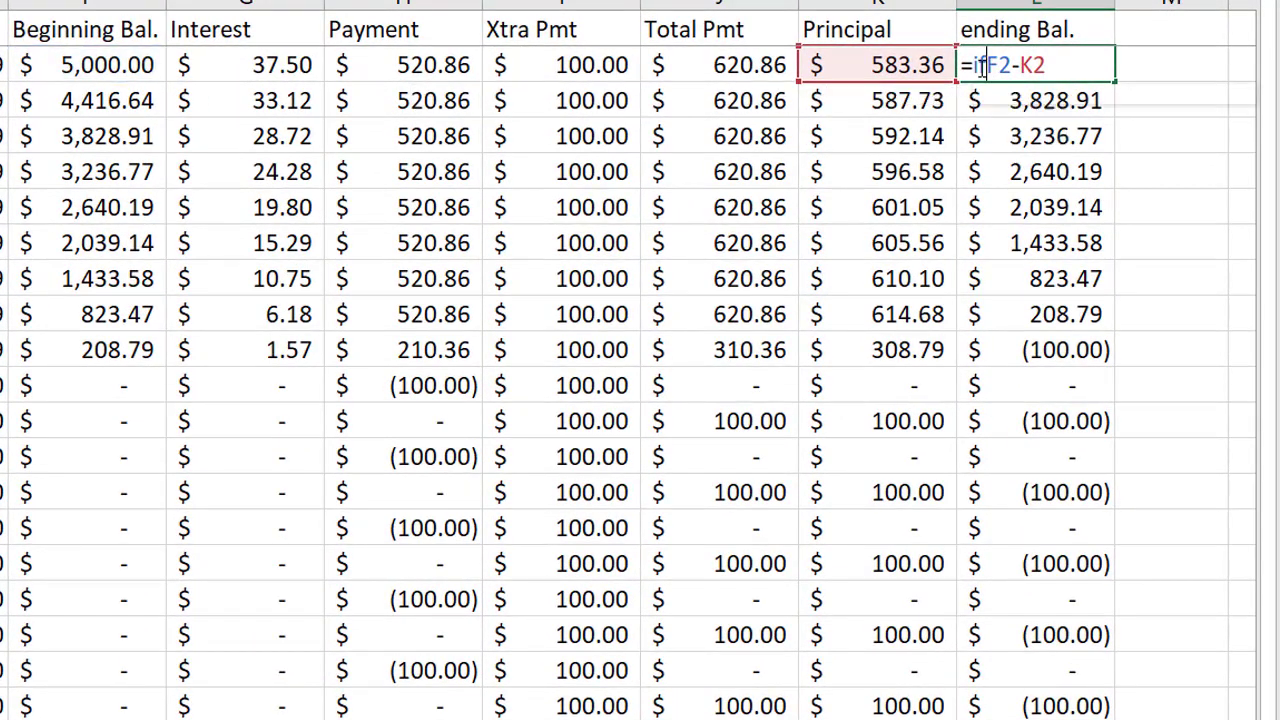
pyautogui.write('f(')
pyautogui.click(1070, 62)
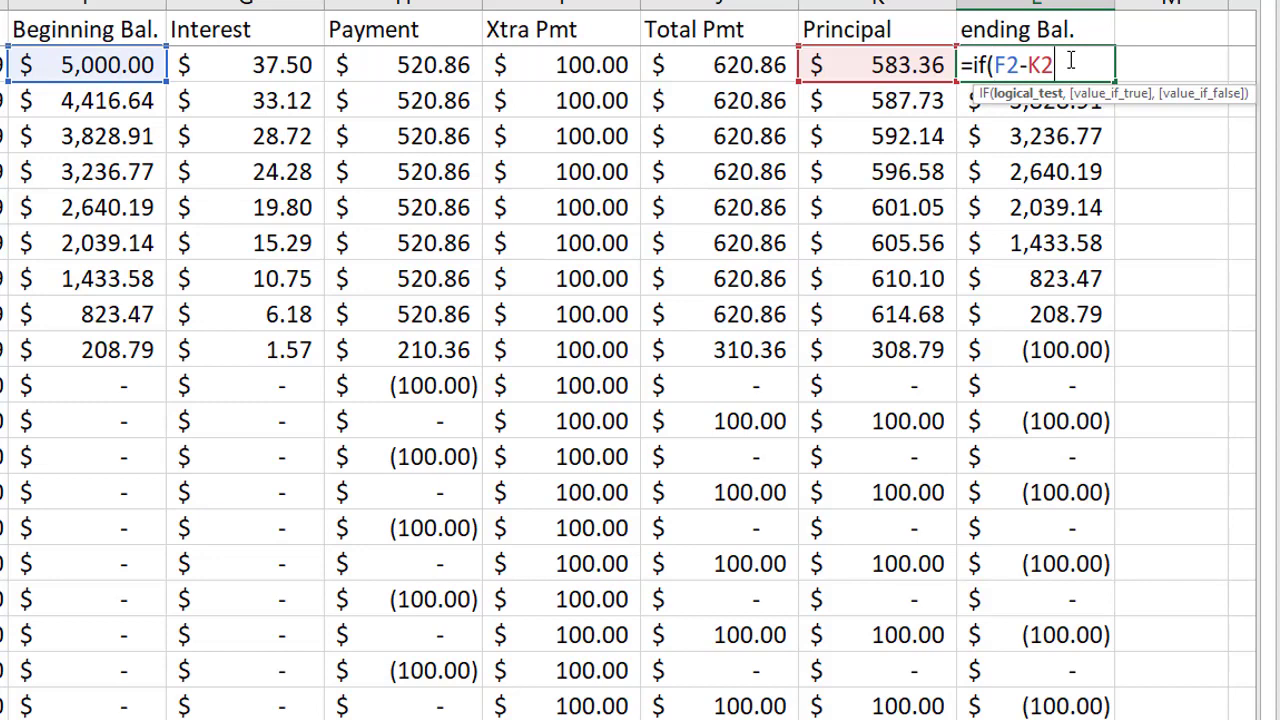
pyautogui.write(',')
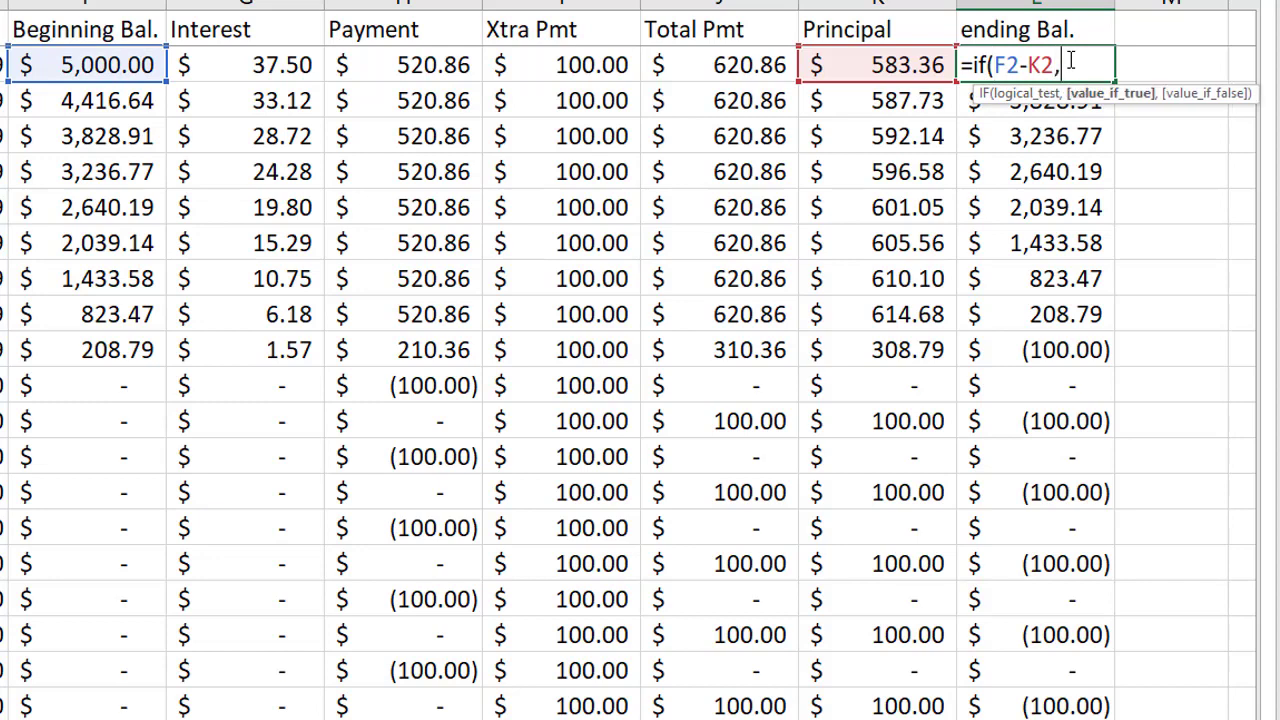
pyautogui.press('BackSpace')
pyautogui.write('<.01')
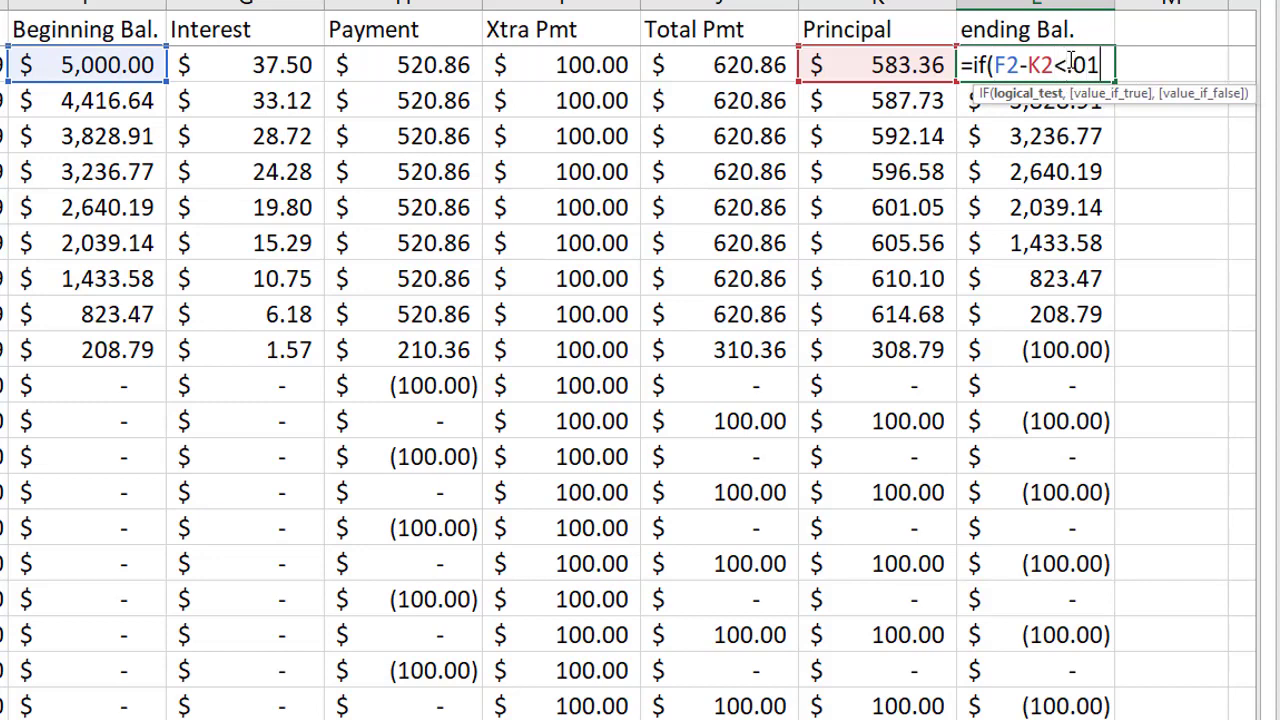
pyautogui.write(',0')
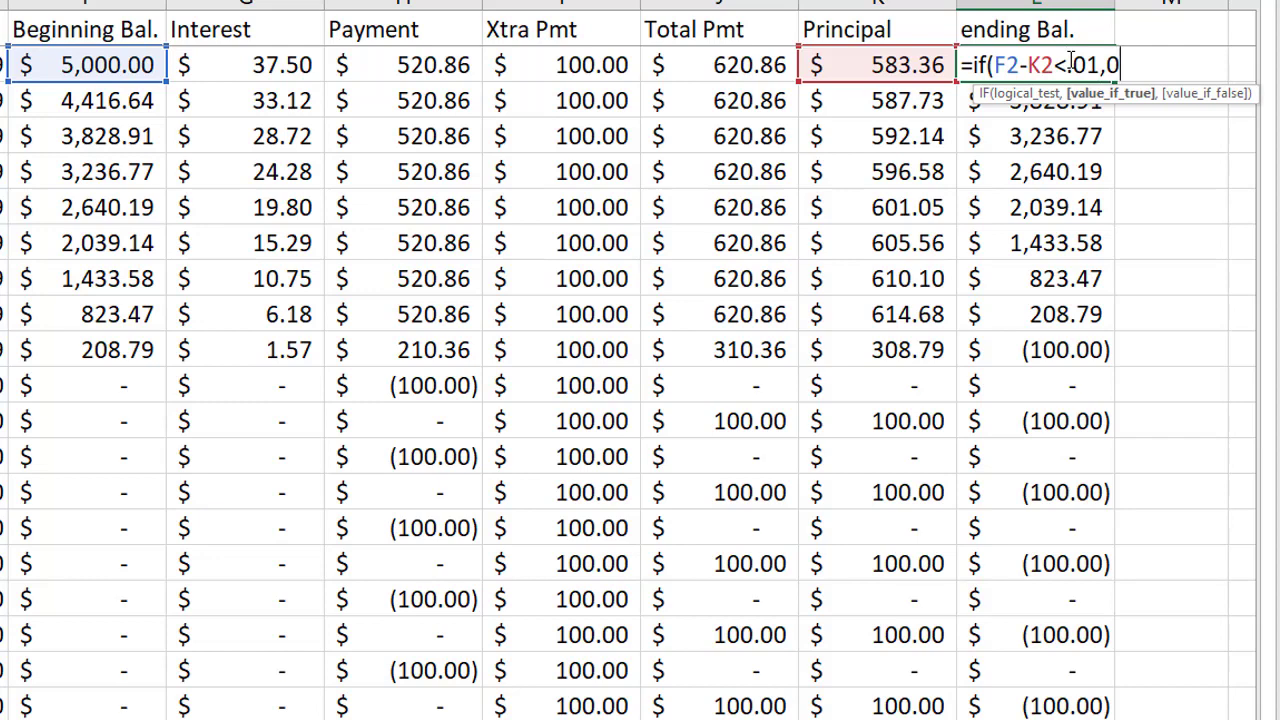
pyautogui.write(',')
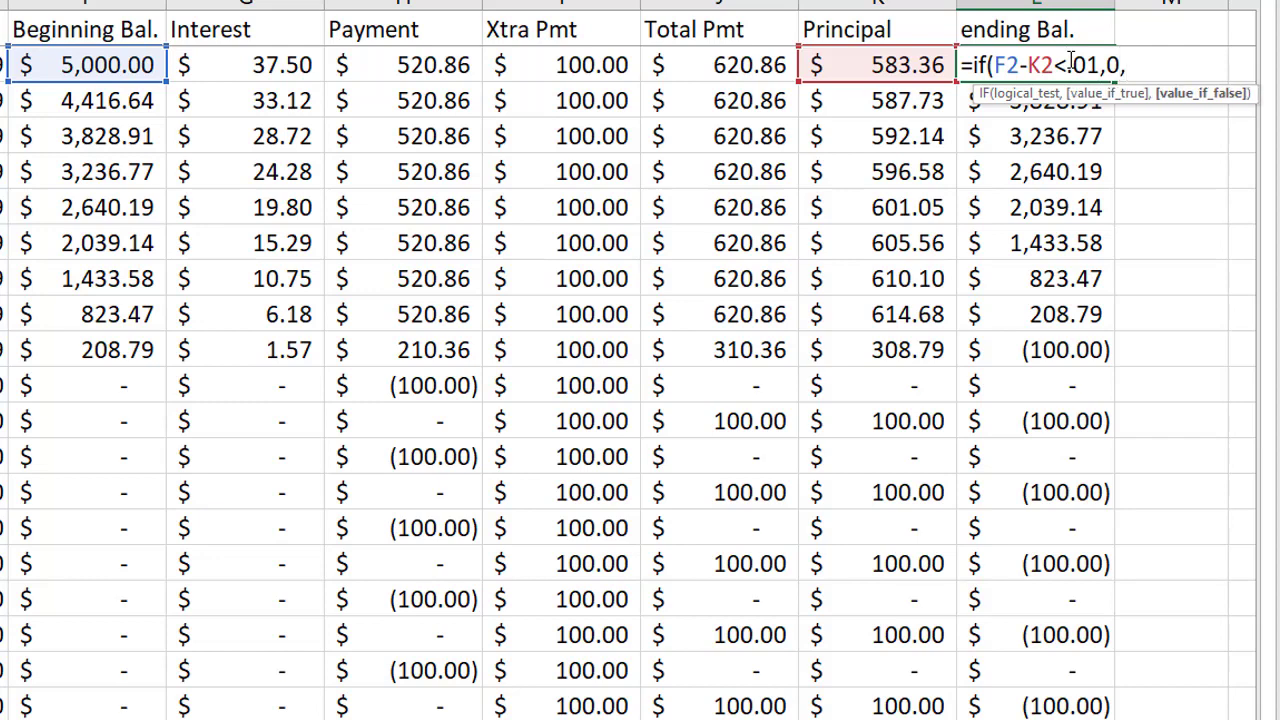
pyautogui.write('F2-')
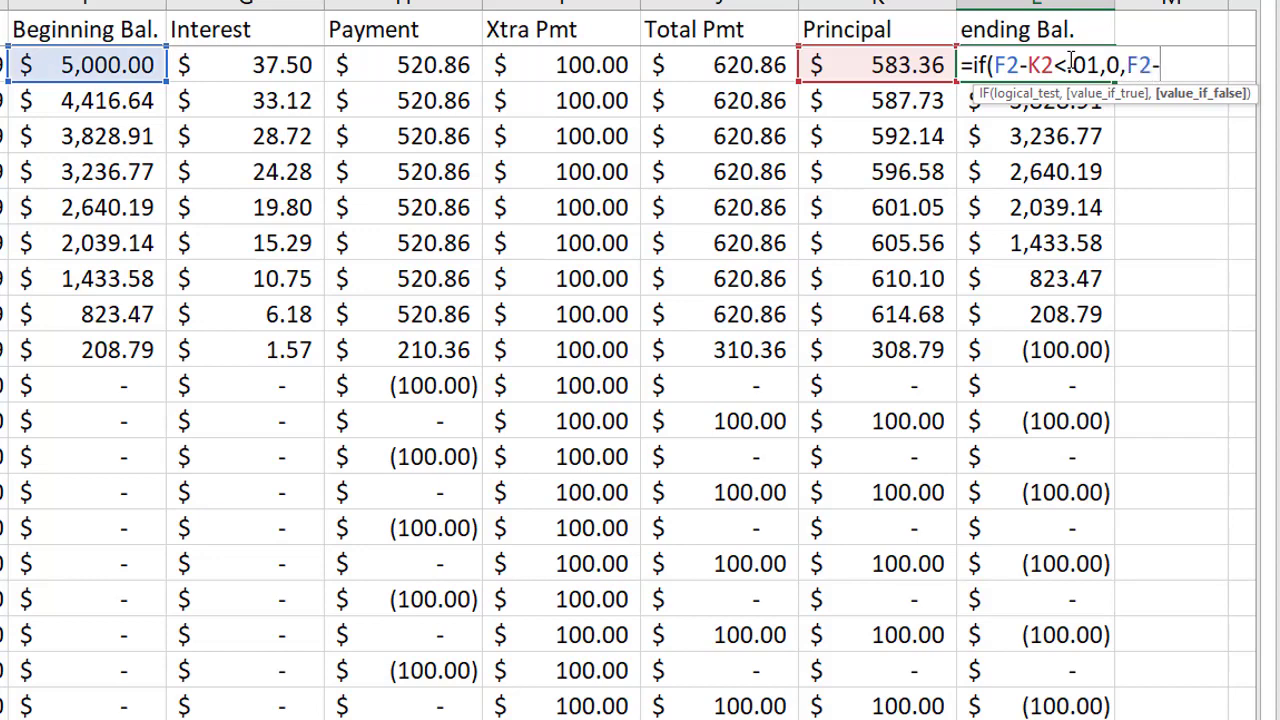
pyautogui.write('K2)')
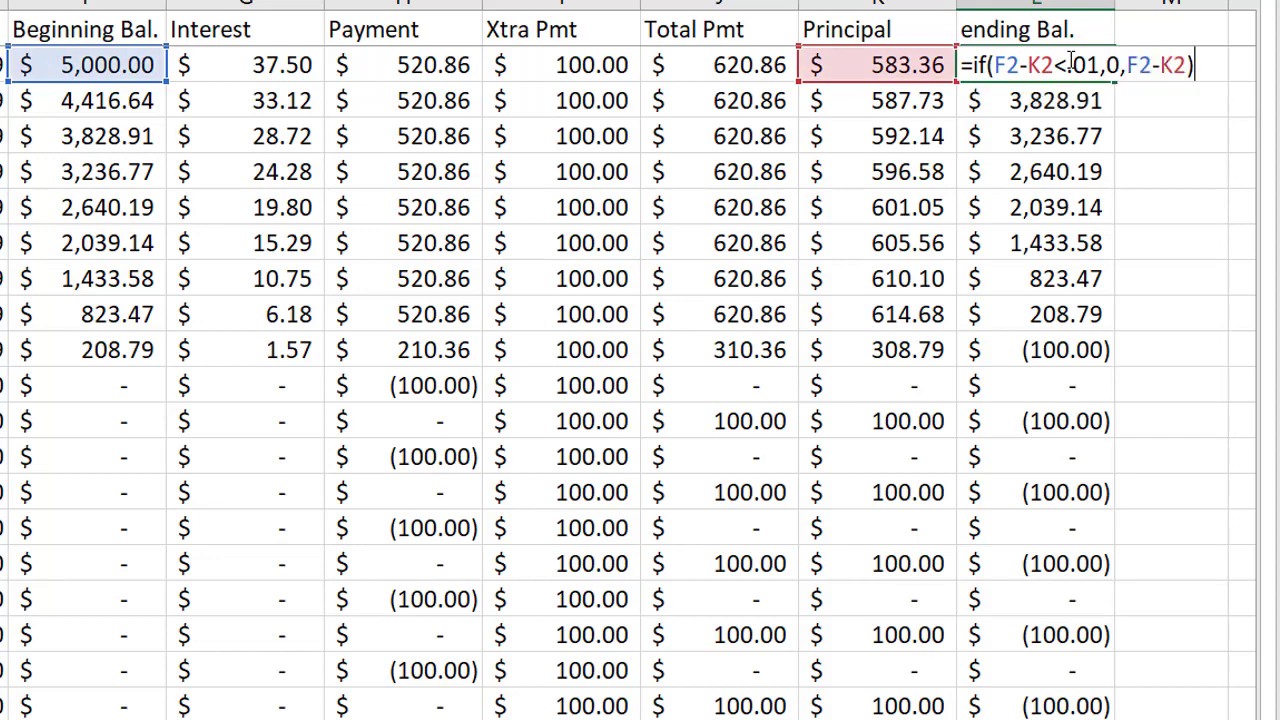
# Complete the L2 IF formula with 0 as its true value and F2-K2 as its false value, and enter it
pyautogui.press('Return')
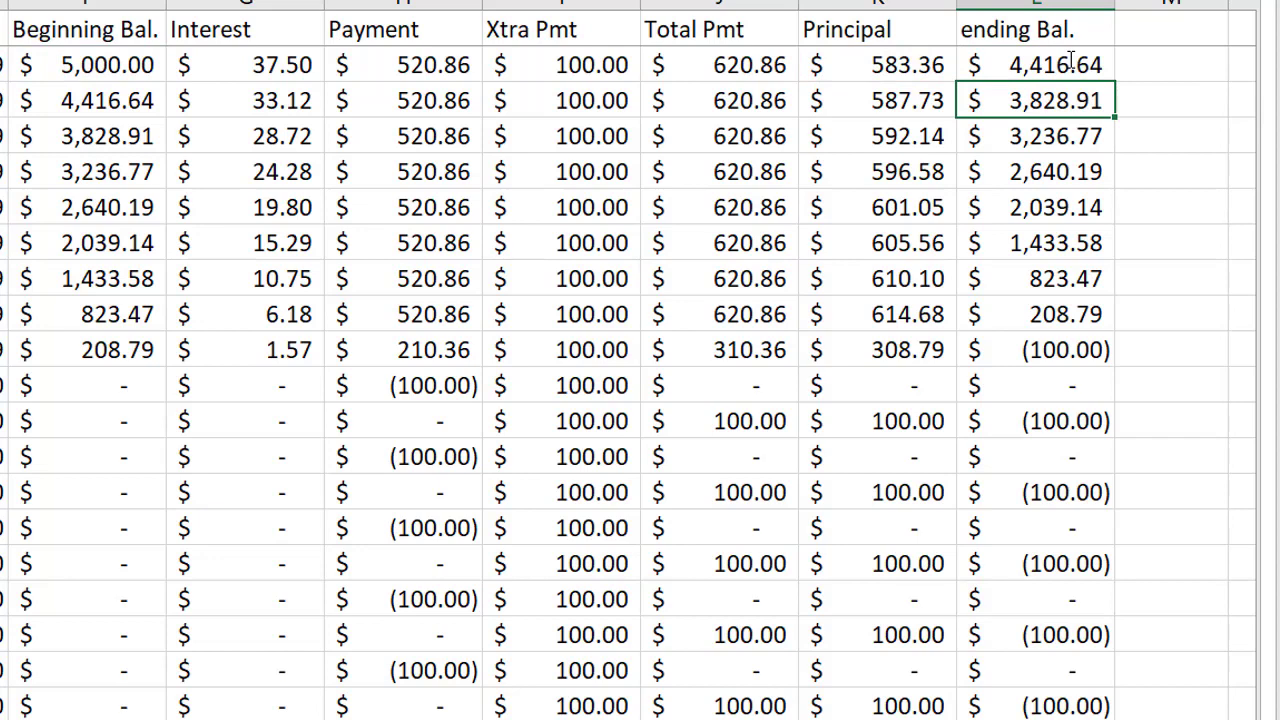
# Copy the L2 formula down the rest of the ending Bal. column and check the Payment cells below the ninth payment
pyautogui.click(1068, 63)
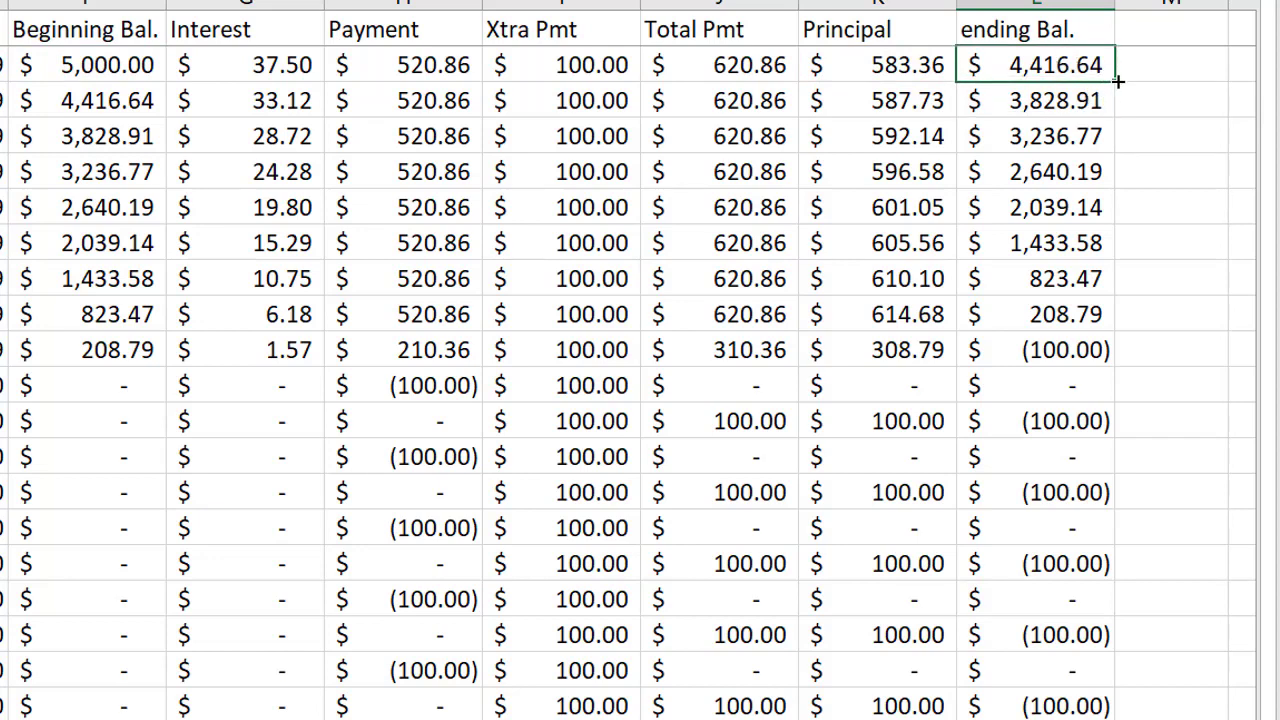
pyautogui.moveTo(1117, 82); pyautogui.dragTo(1150, 715)
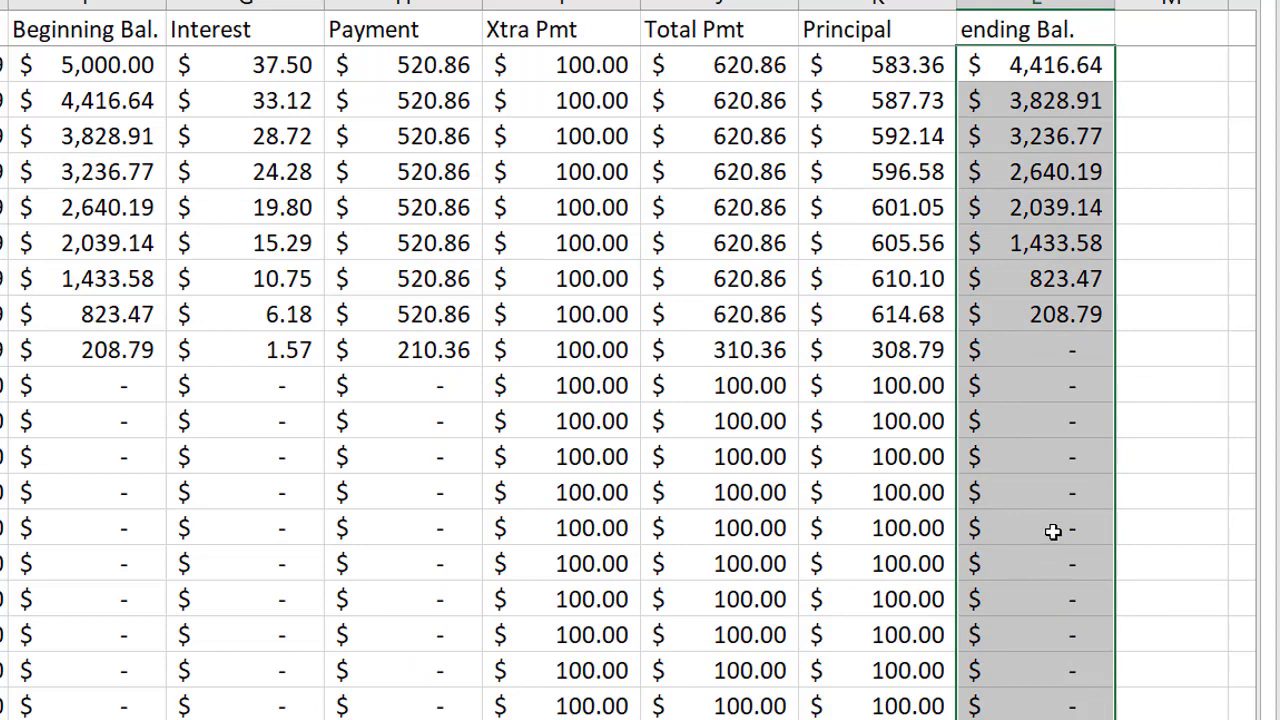
pyautogui.click(1048, 356)
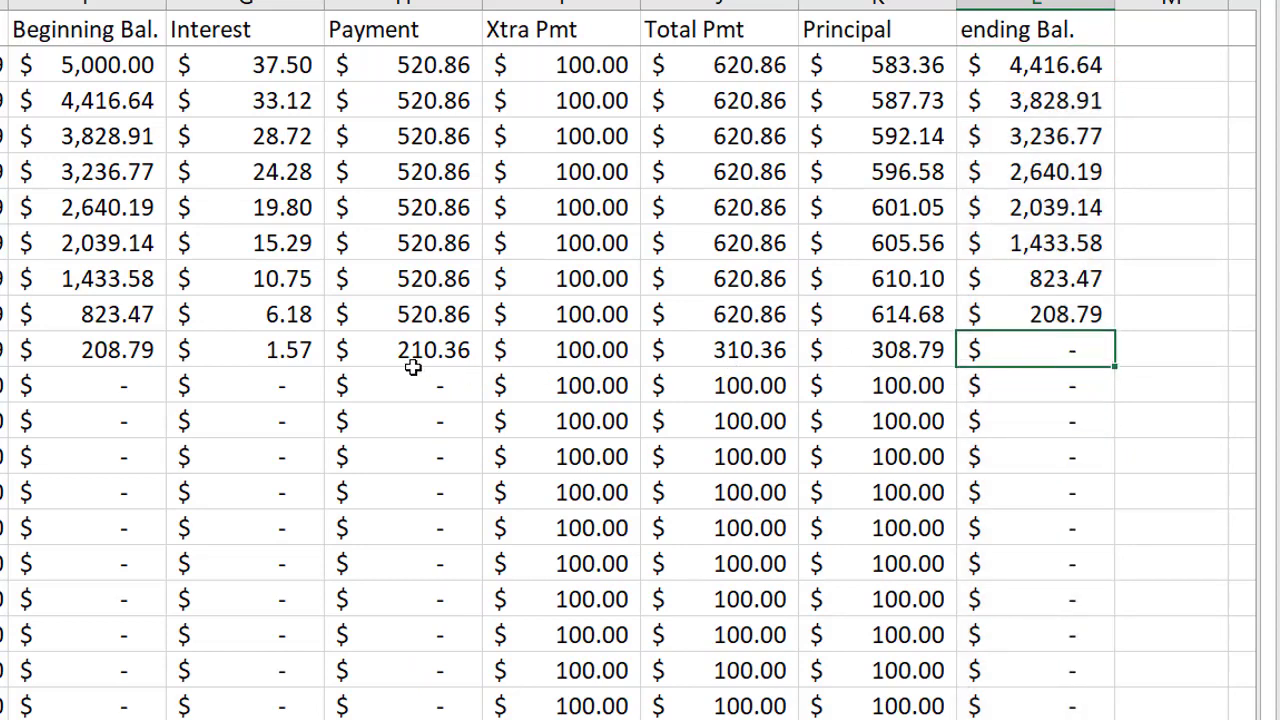
pyautogui.click(532, 344)
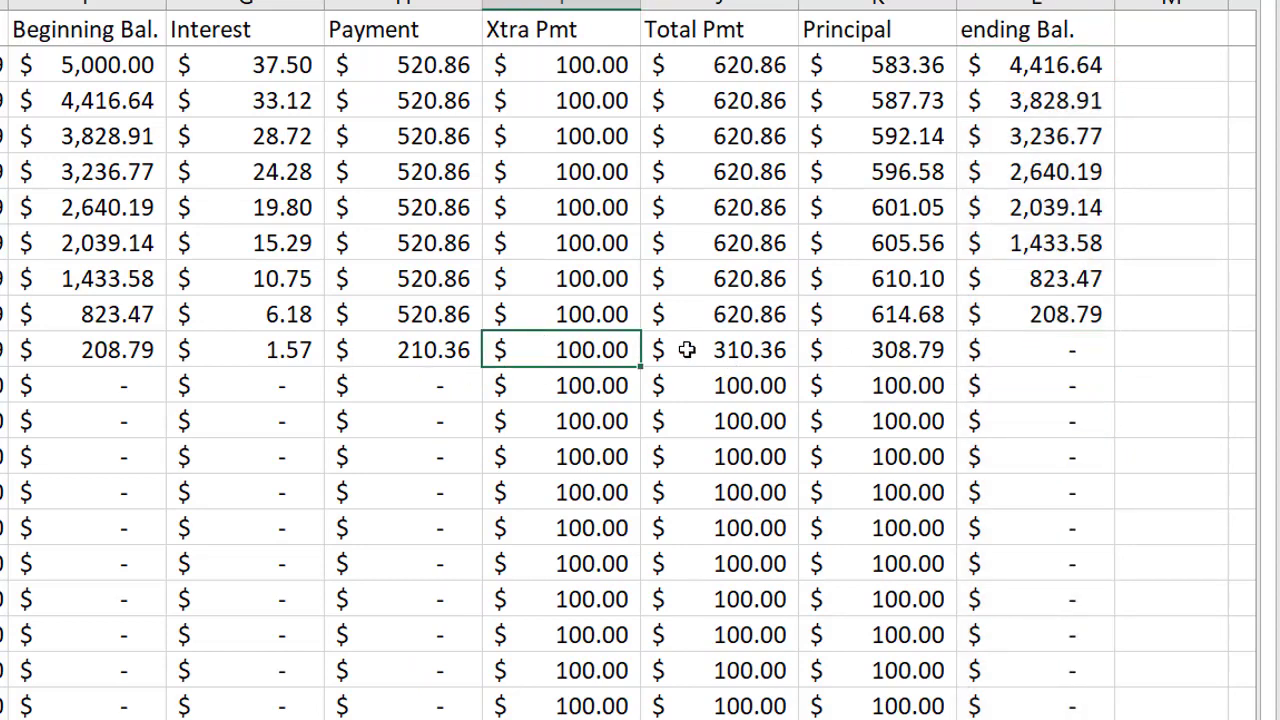
pyautogui.moveTo(391, 385); pyautogui.dragTo(391, 456)
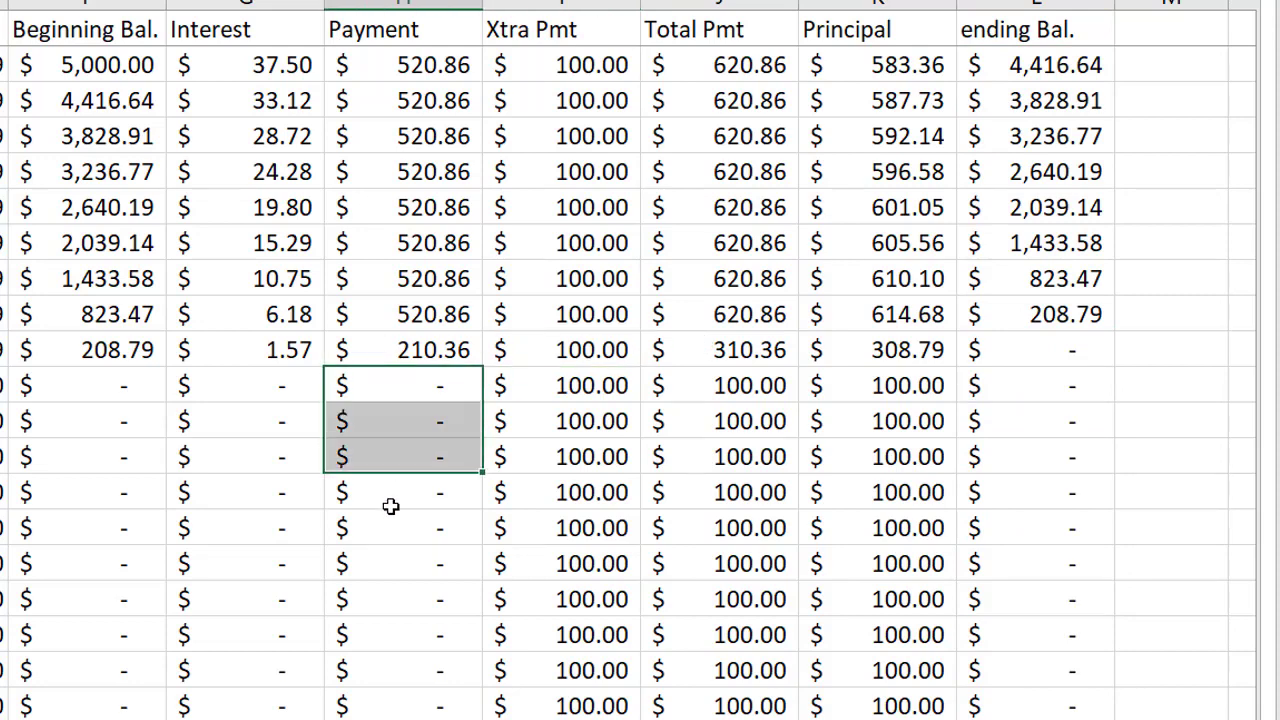
pyautogui.moveTo(391, 506); pyautogui.dragTo(429, 700)
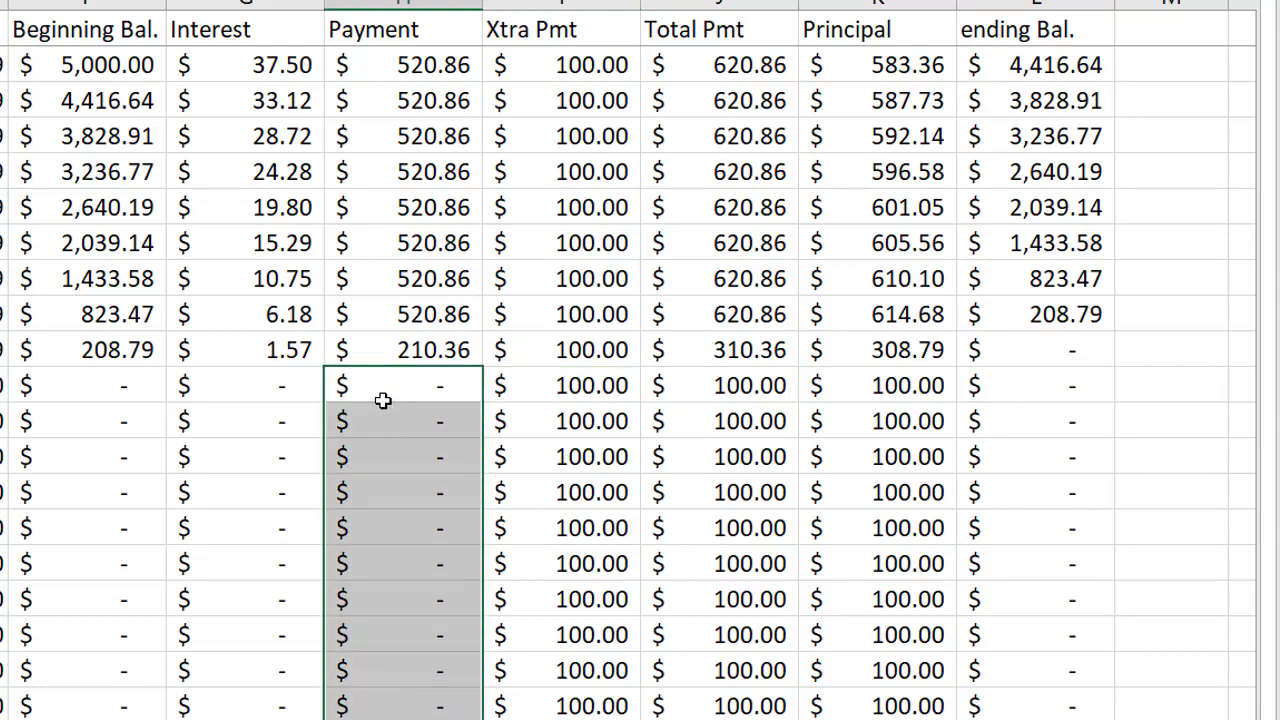